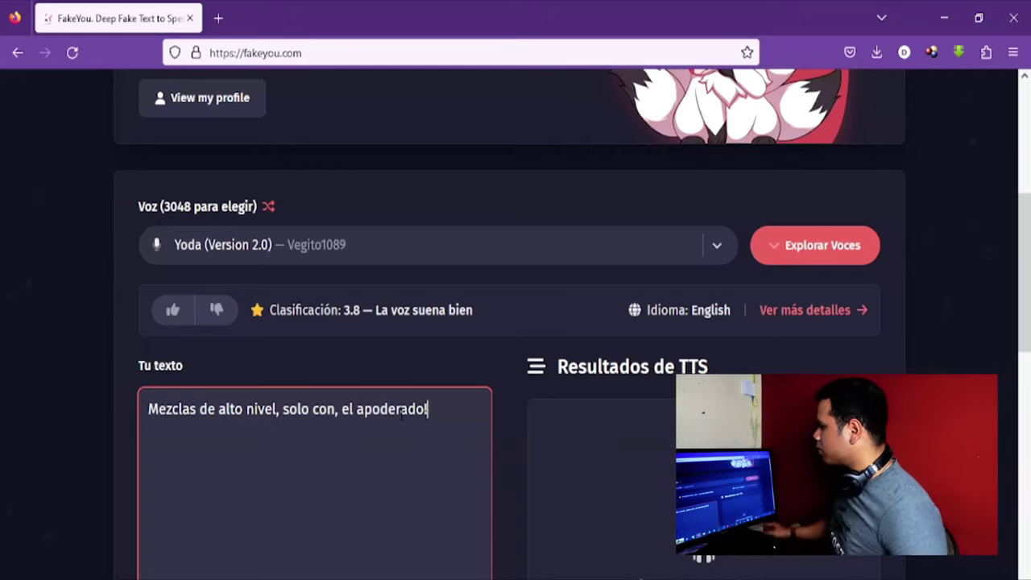
- Generate speech for "Mezclas de alto nivel, solo con, el apoderado!" with the Yoda (Version 2.0) voice
drag(441, 411, 159, 409)
click(201, 430)
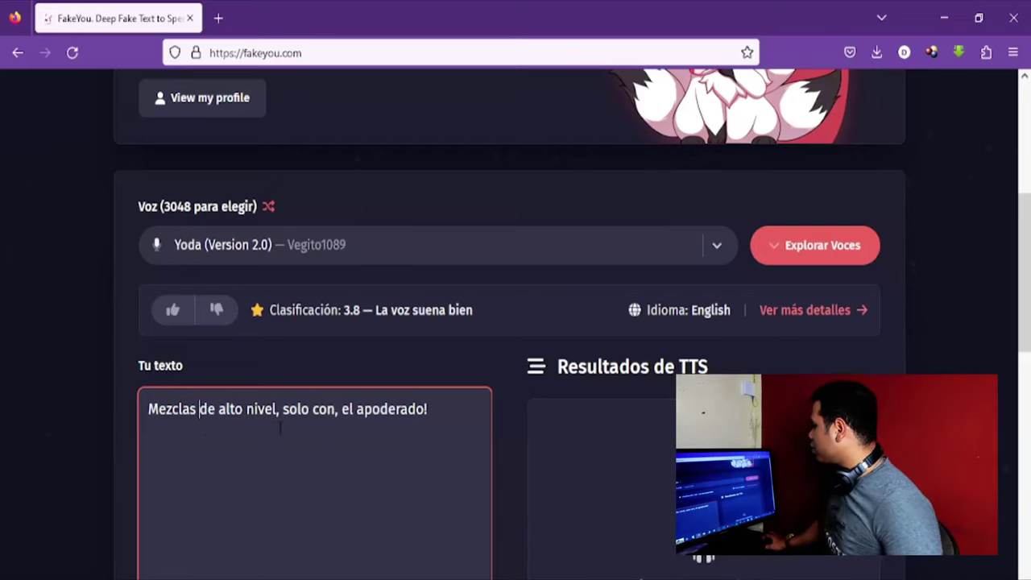
scroll(281, 429, down, 5)
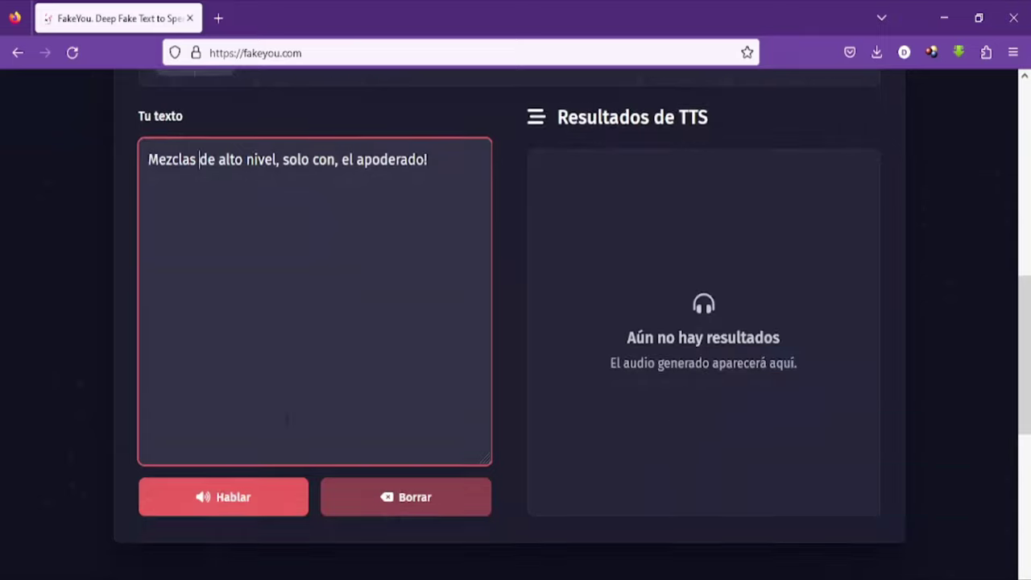
click(230, 497)
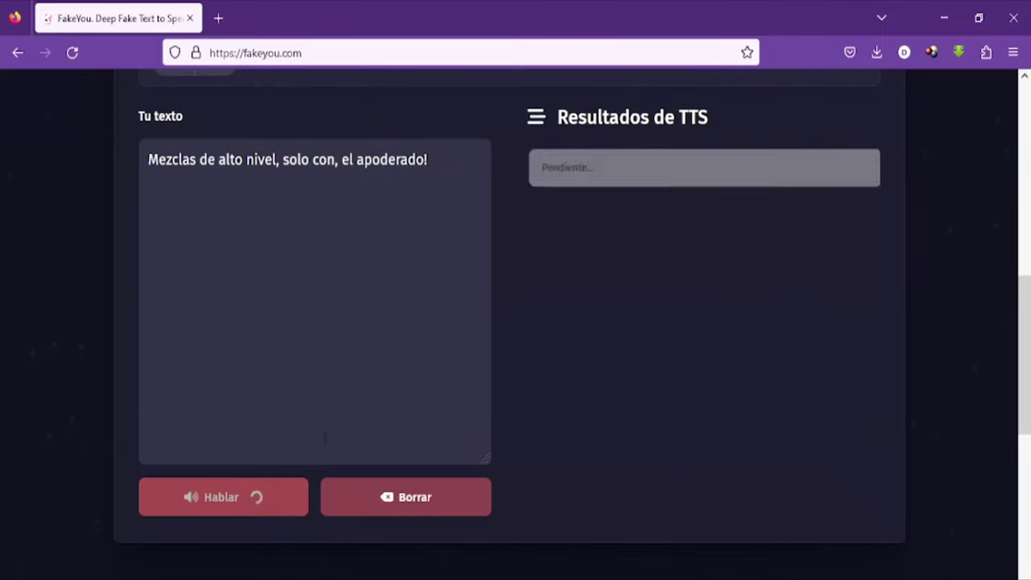
- Check the site's queue position and the processing status of the requested speech result
scroll(433, 390, up, 2)
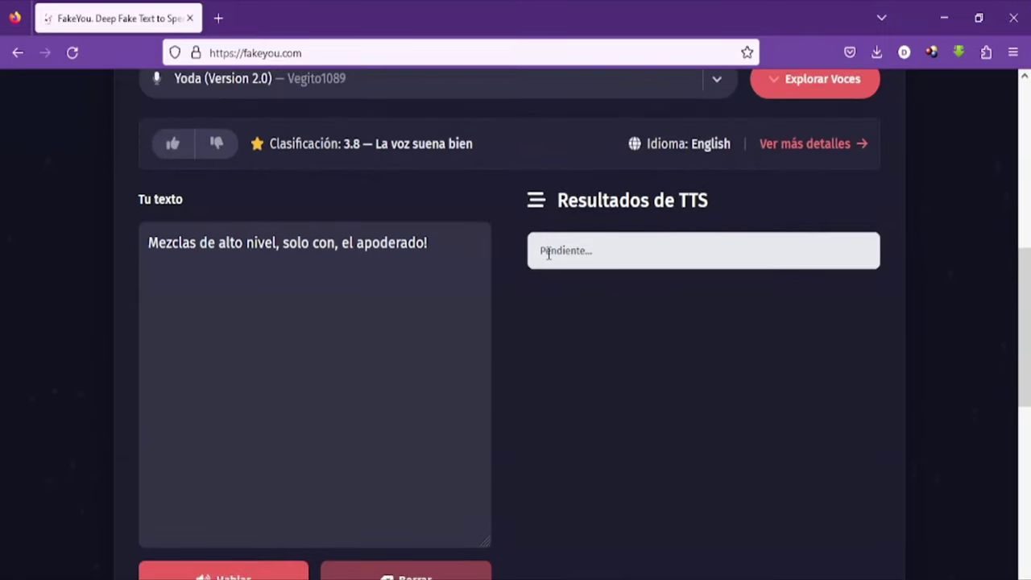
scroll(594, 290, up, 6)
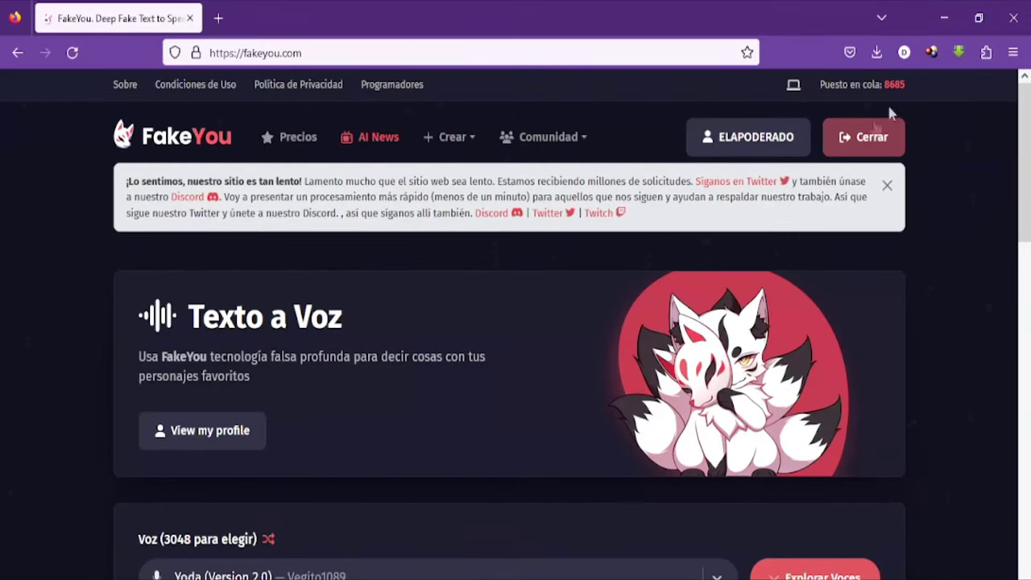
scroll(687, 271, down, 3)
scroll(687, 274, down, 2)
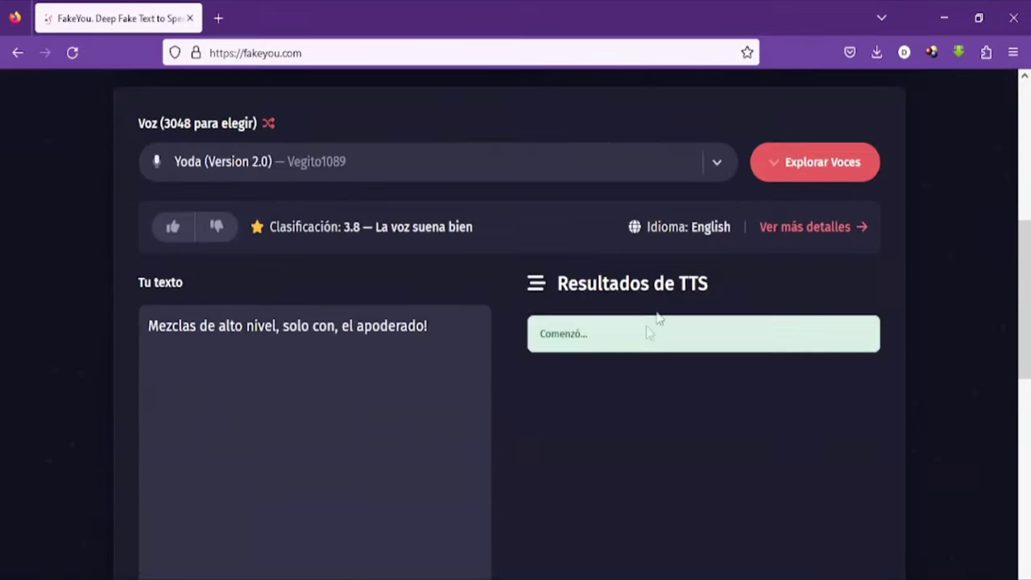
scroll(542, 252, down, 1)
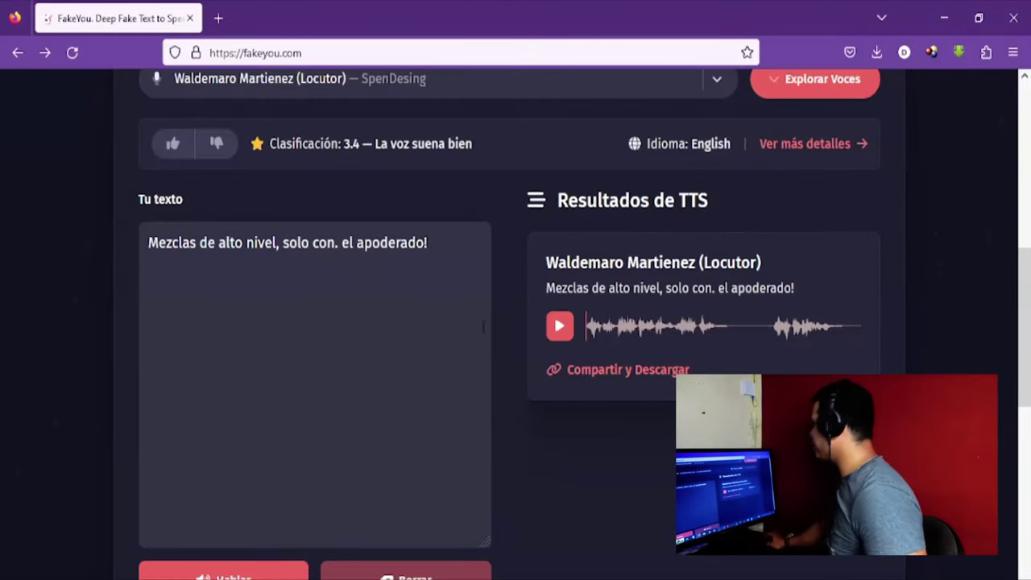
- Play the finished Locutor voice result and download its audio file from the result page
click(560, 327)
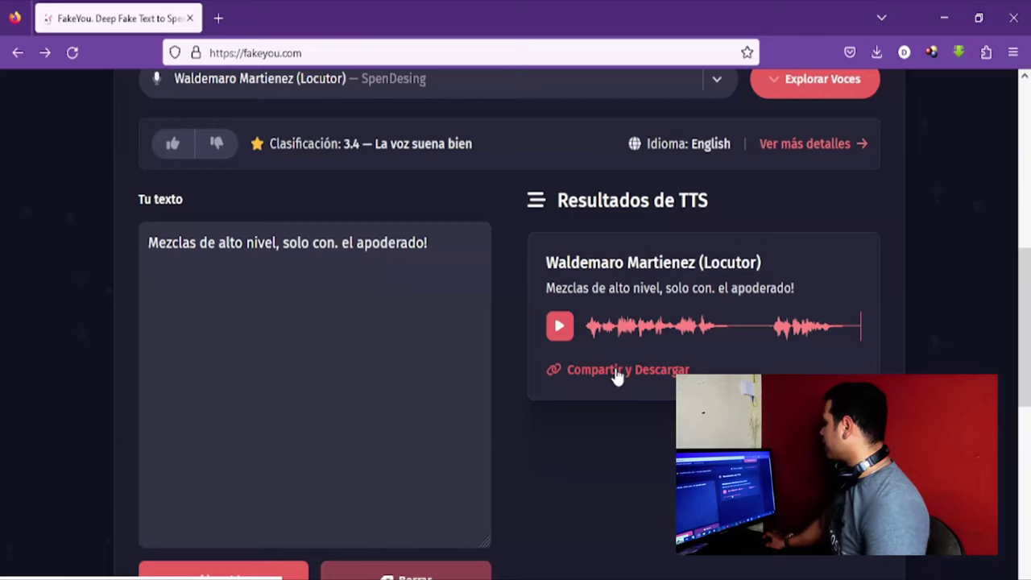
click(618, 372)
scroll(600, 355, down, 2)
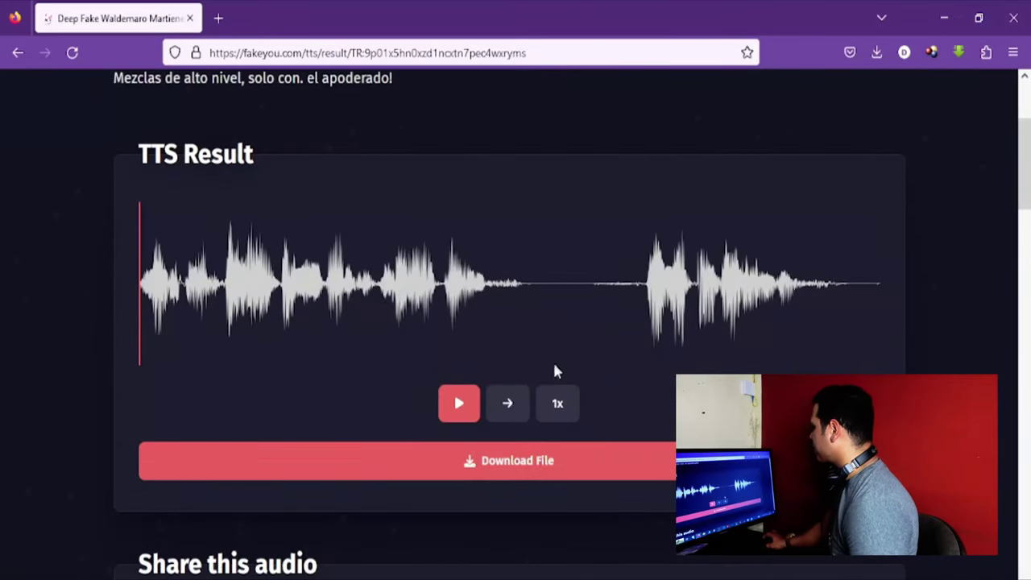
click(531, 472)
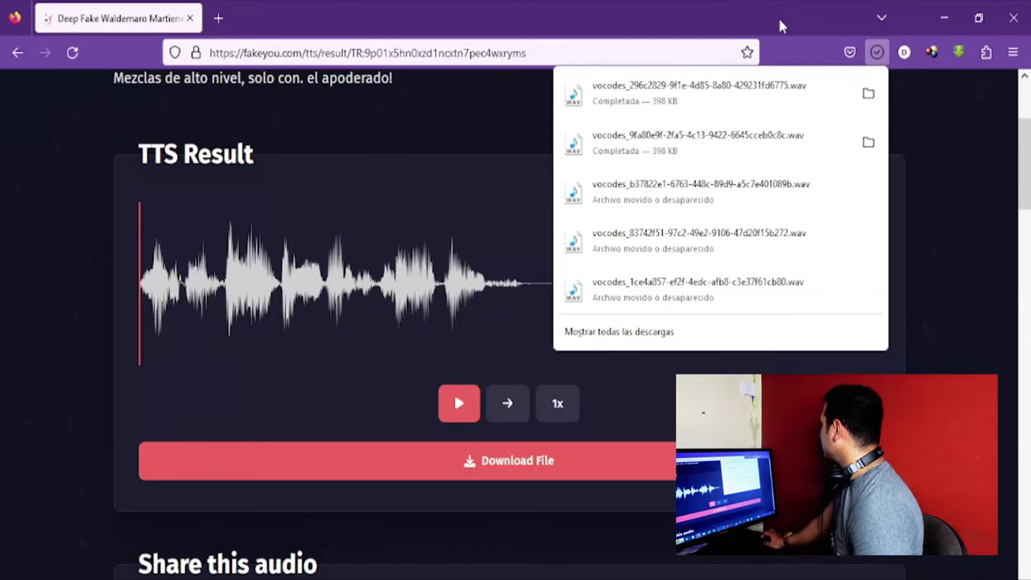
- Bring the newest downloaded WAV into ACID Pro and place it at the start of the third track
click(780, 26)
click(877, 51)
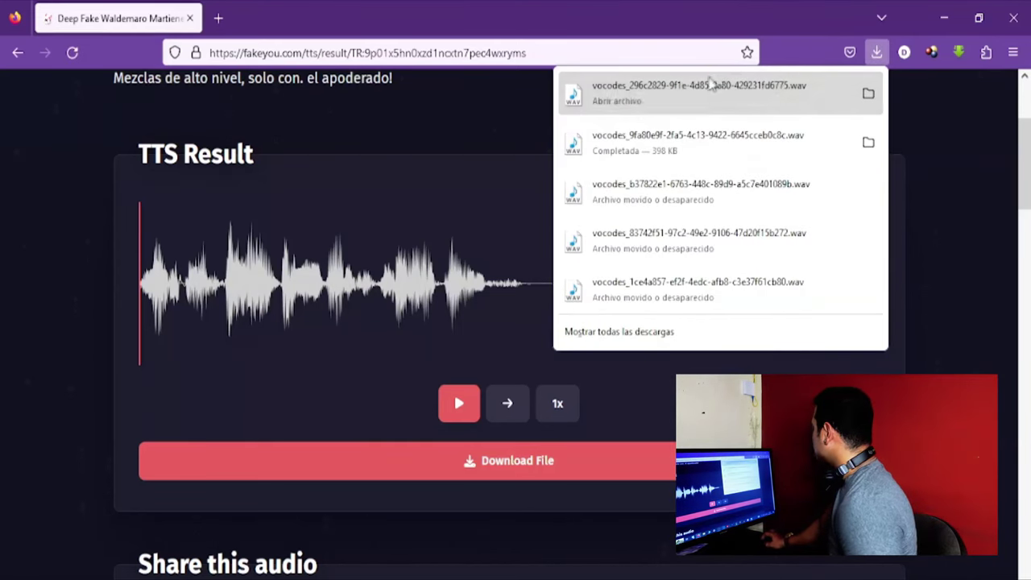
scroll(454, 342, down, 1)
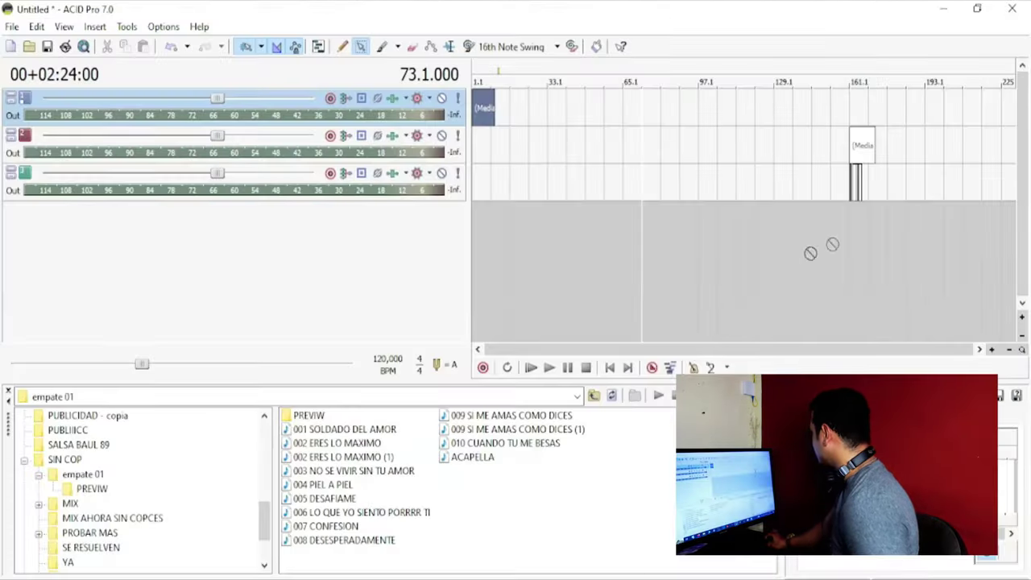
drag(482, 195, 485, 187)
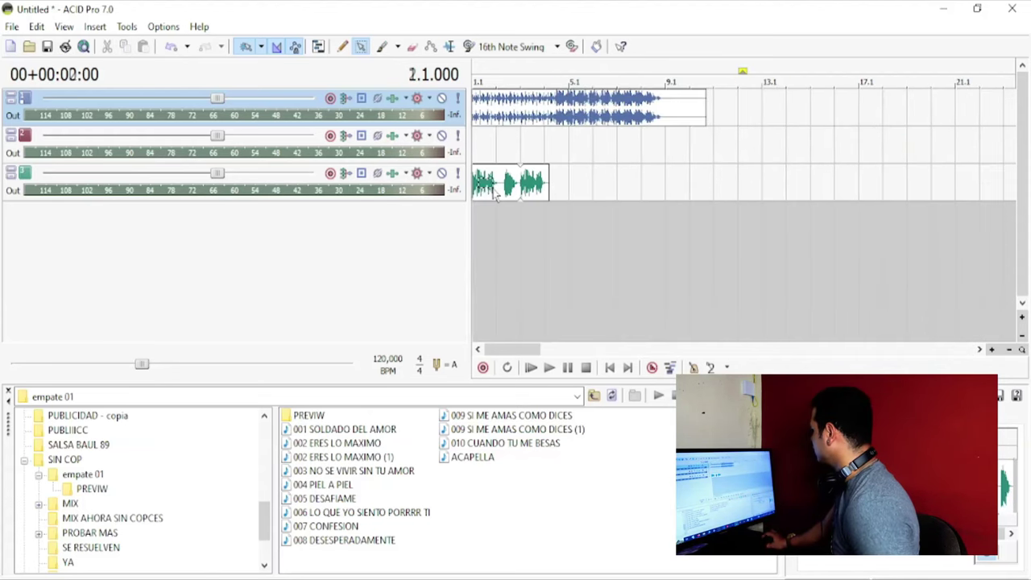
- Move the voice clip up to the second track with the Draw tool and play the mix from the start
click(495, 195)
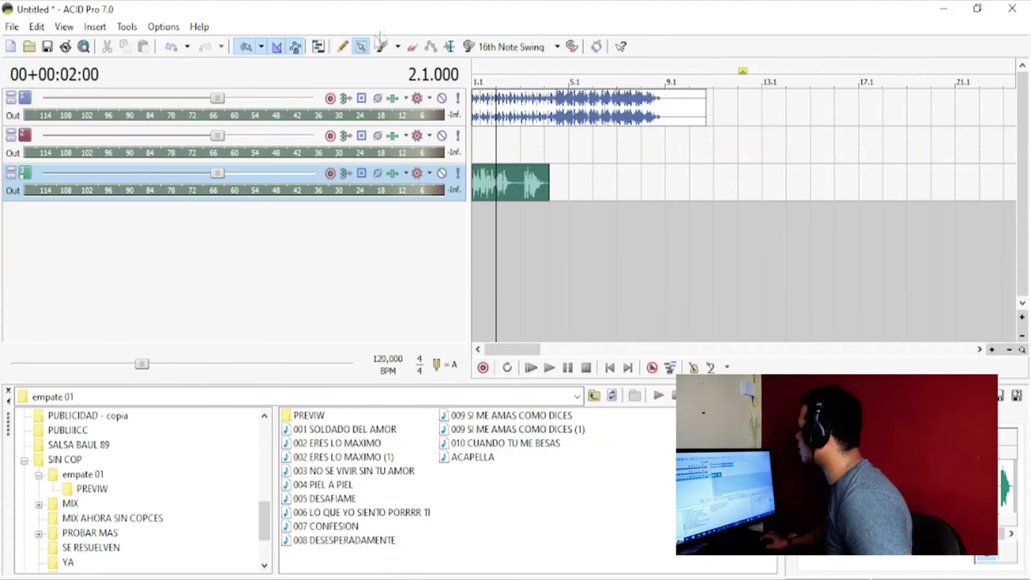
click(343, 46)
scroll(505, 152, up, 3)
mouse_move(499, 185)
mouse_down()
mouse_move(507, 150)
mouse_move(576, 150)
mouse_up()
click(475, 245)
key(space)
- Shift the voice clip on the second track so it starts near bar 2
click(680, 149)
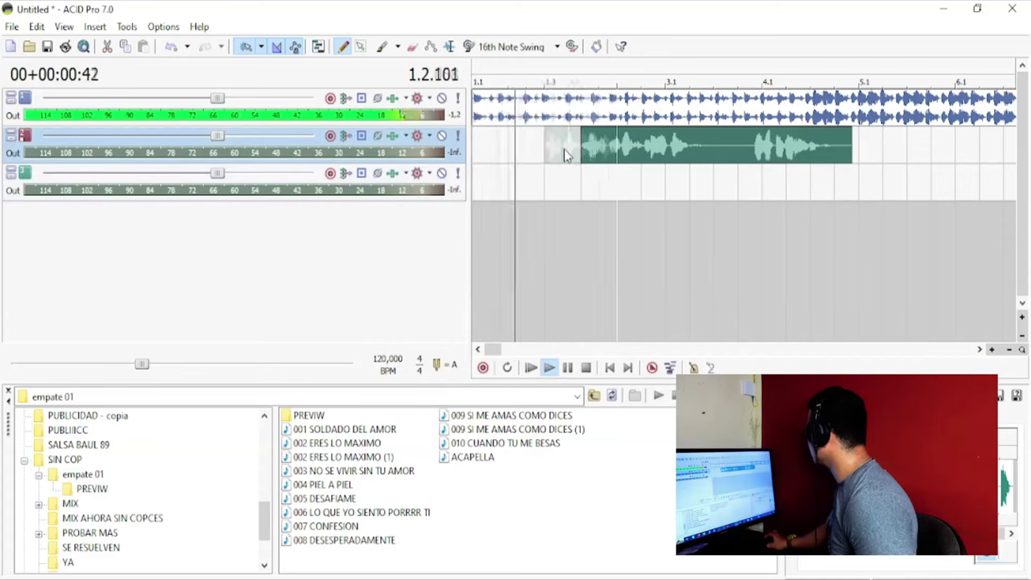
scroll(679, 149, up, 3)
drag(680, 149, 729, 144)
scroll(735, 144, up, 3)
scroll(690, 143, down, 4)
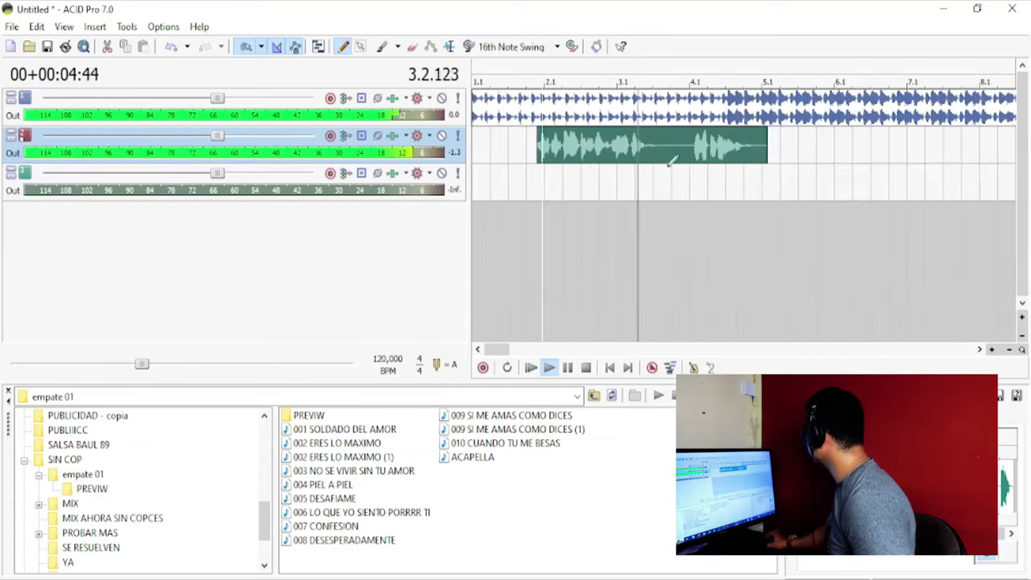
- Split the voice clip at its pause and move the second part earlier to crossfade with the first
scroll(689, 149, up, 5)
key(s)
drag(762, 147, 676, 152)
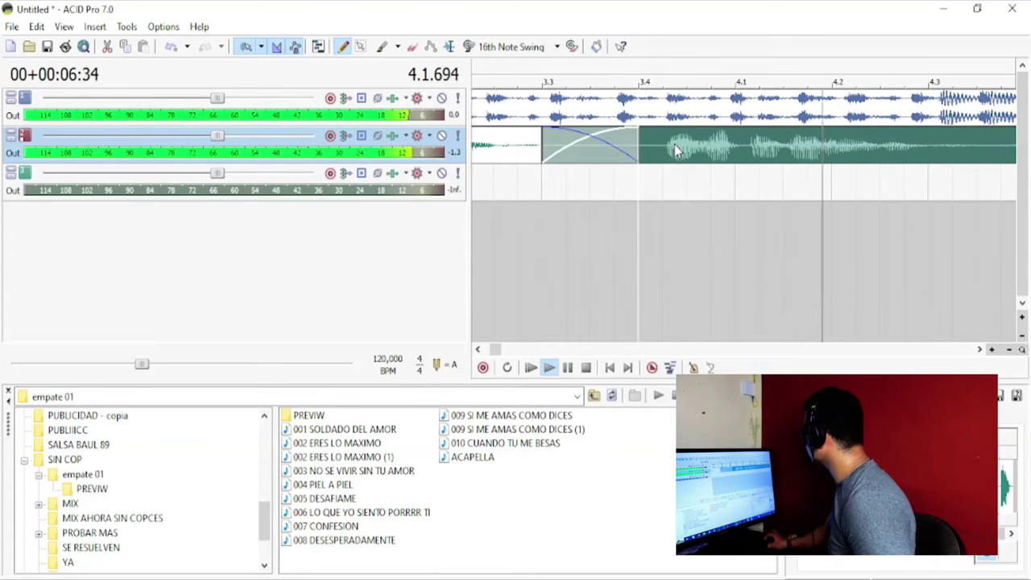
scroll(673, 170, down, 5)
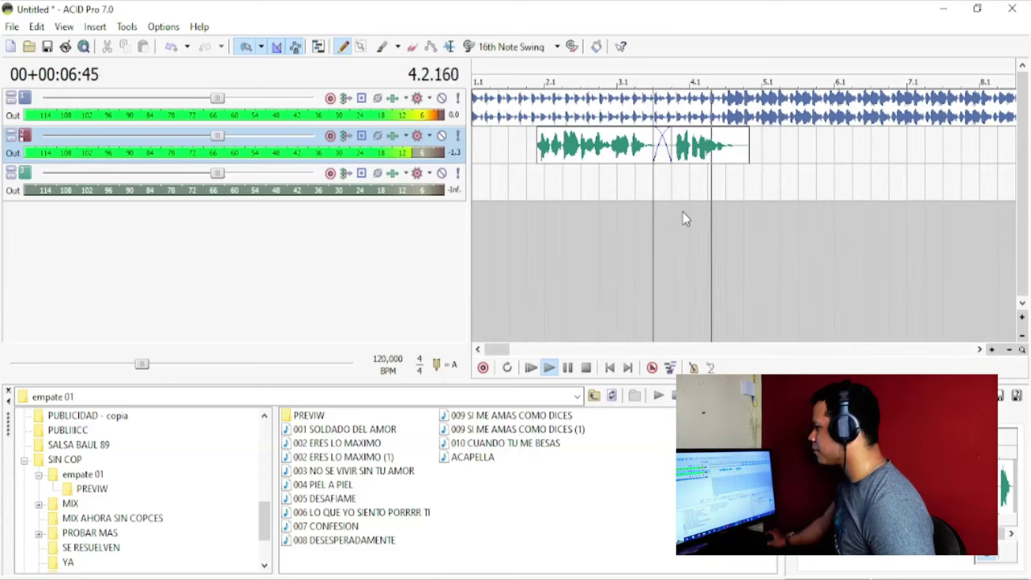
key(space)
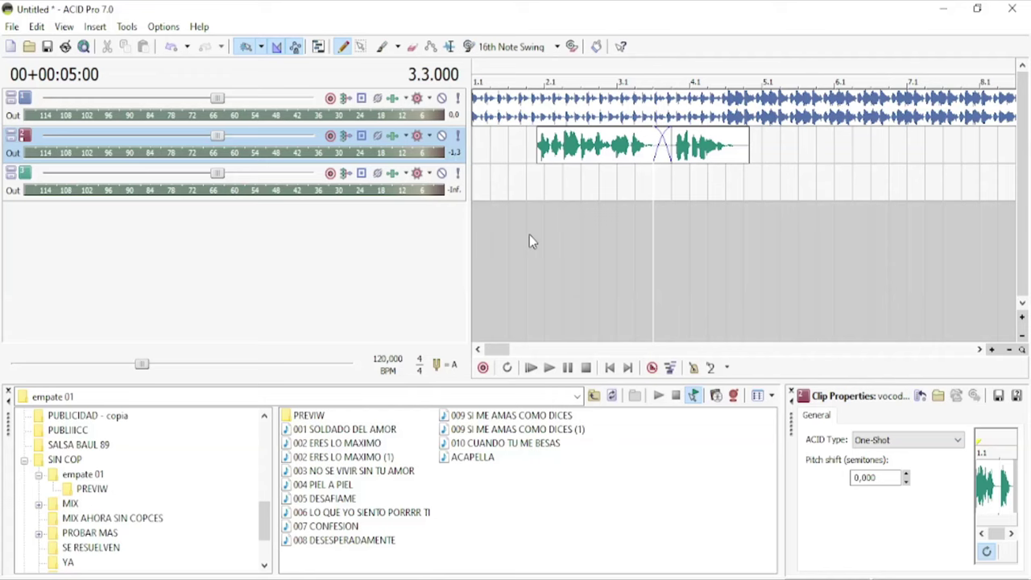
- Add the Sony Graphic EQ from the favorites to the second track's effects chain
click(554, 155)
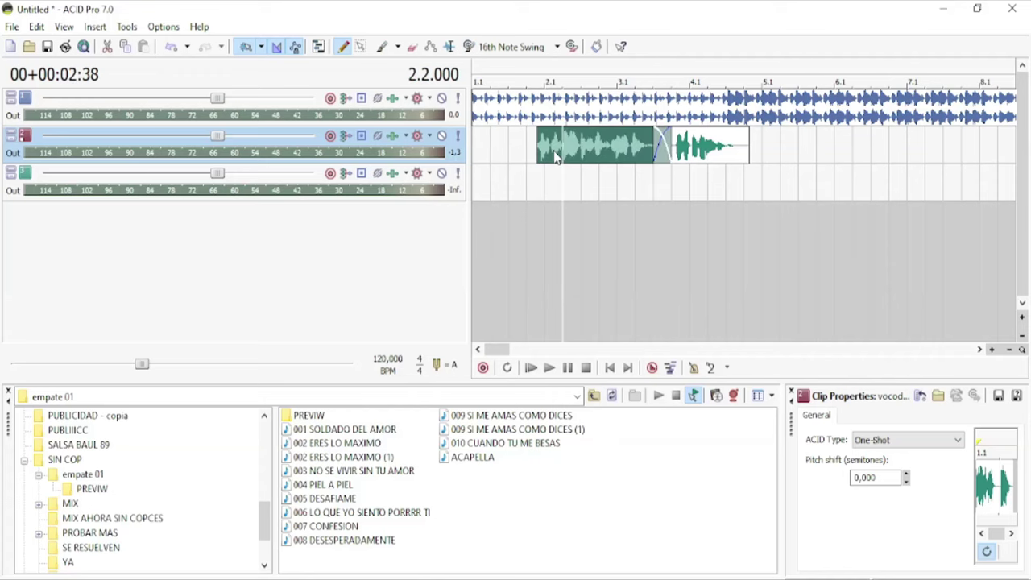
click(392, 137)
click(412, 226)
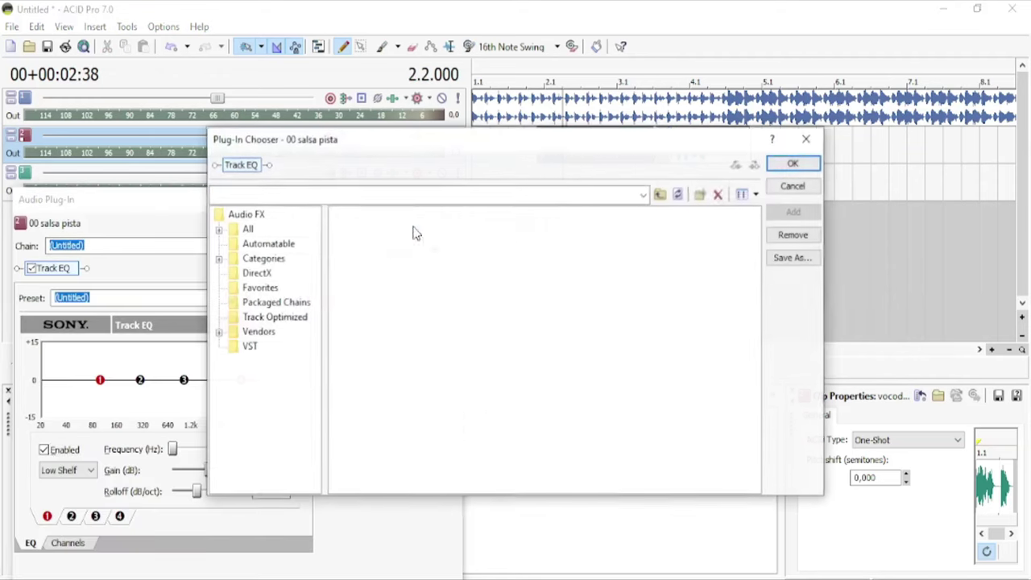
double_click(388, 216)
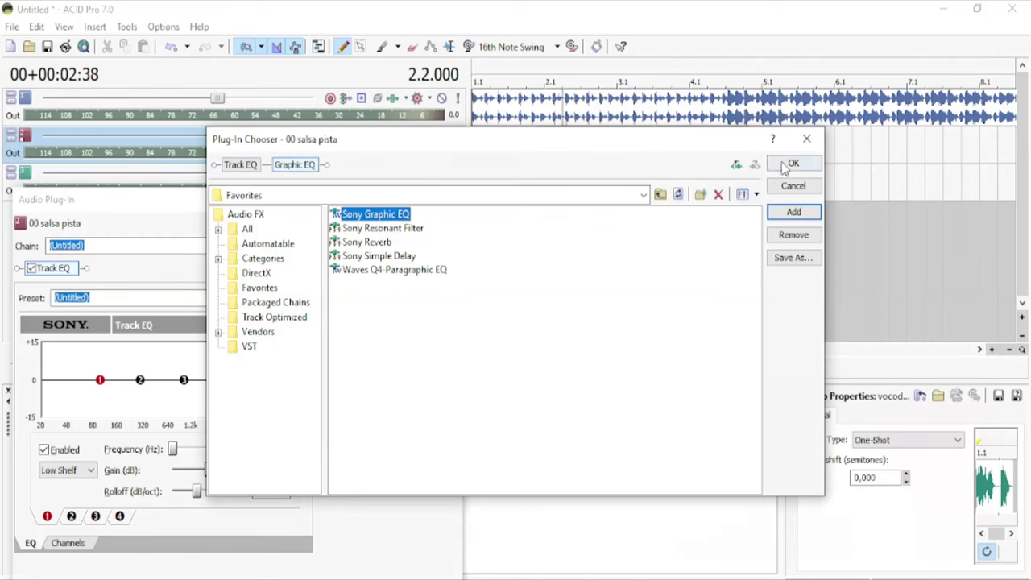
click(794, 163)
- Place the cursor just before the voice clip and shape the Graphic EQ with a slight low boost and about +3 dB around 900 Hz
click(536, 187)
key(Down)
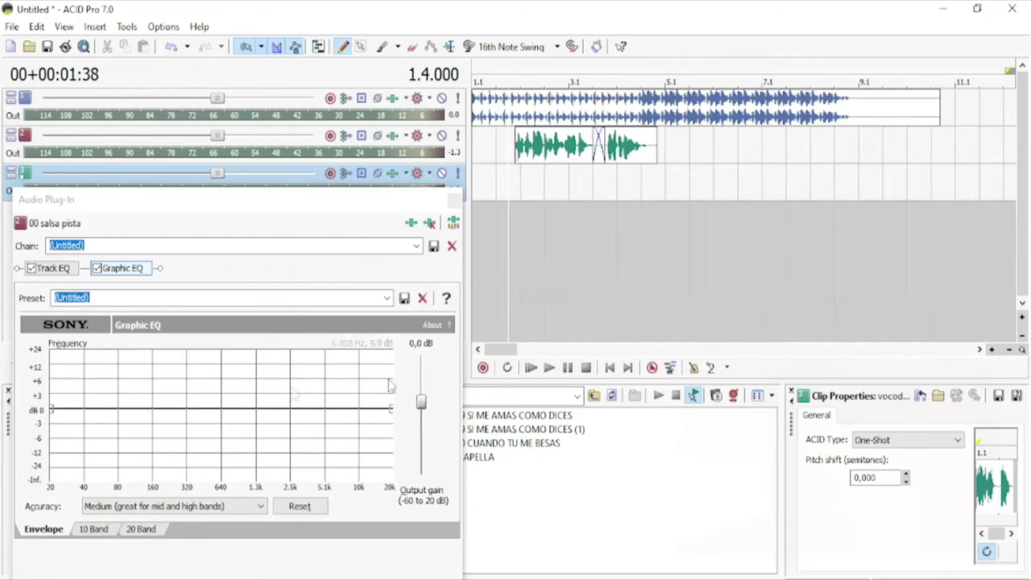
click(51, 411)
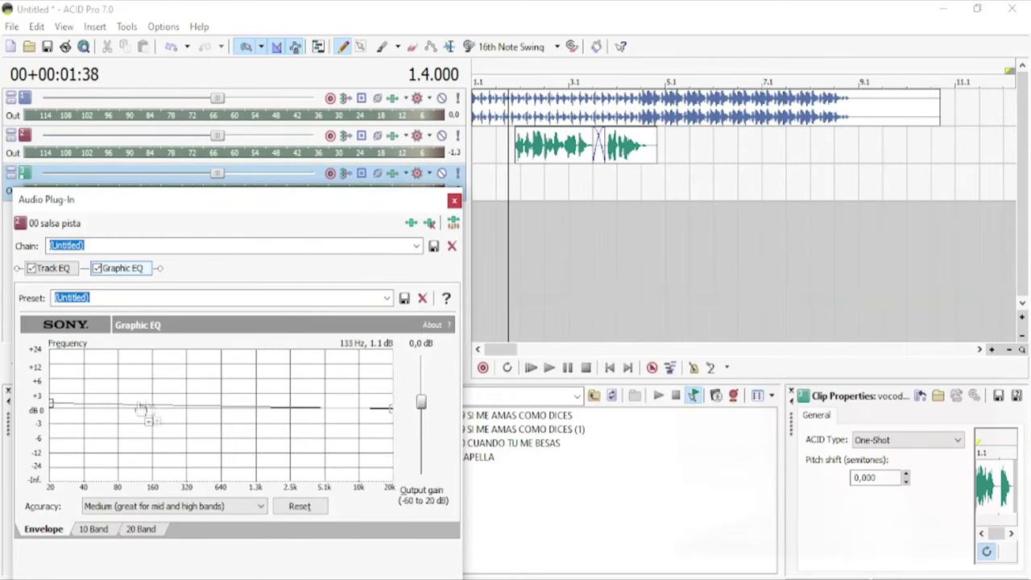
drag(194, 413, 241, 398)
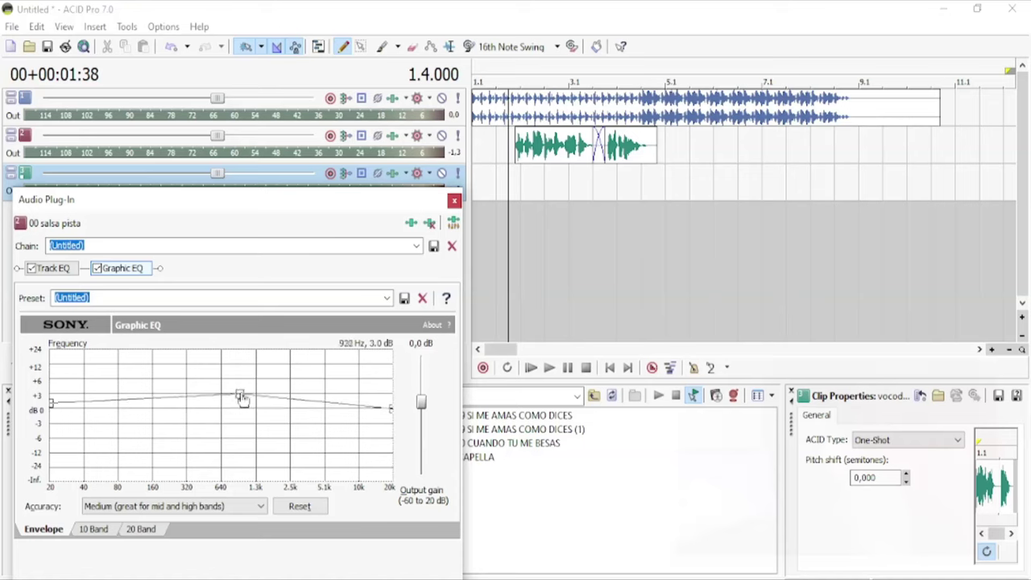
- Play the mix, set the Graphic EQ output gain to -0.2 dB and close the effects window
click(531, 369)
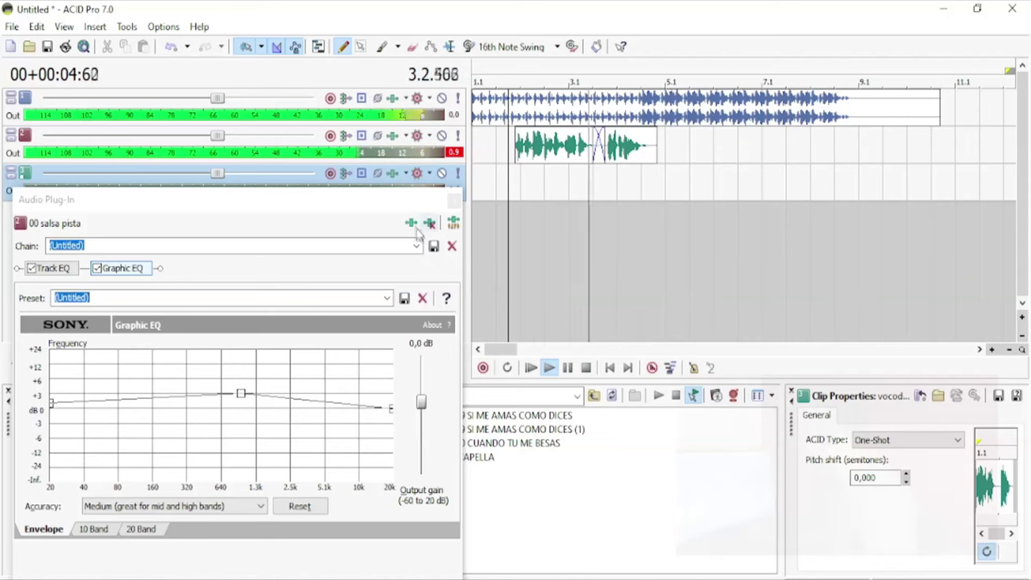
click(421, 403)
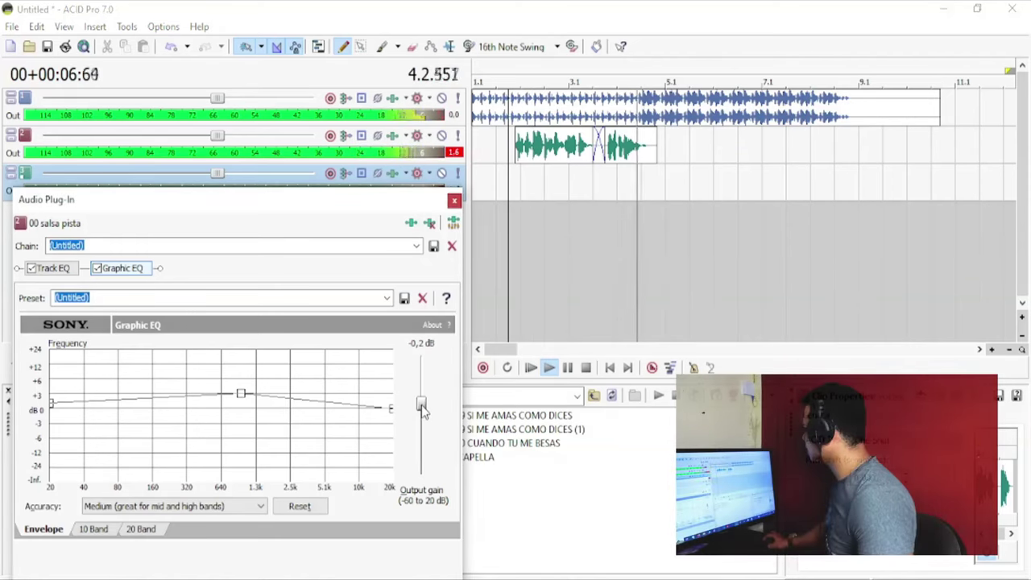
click(455, 200)
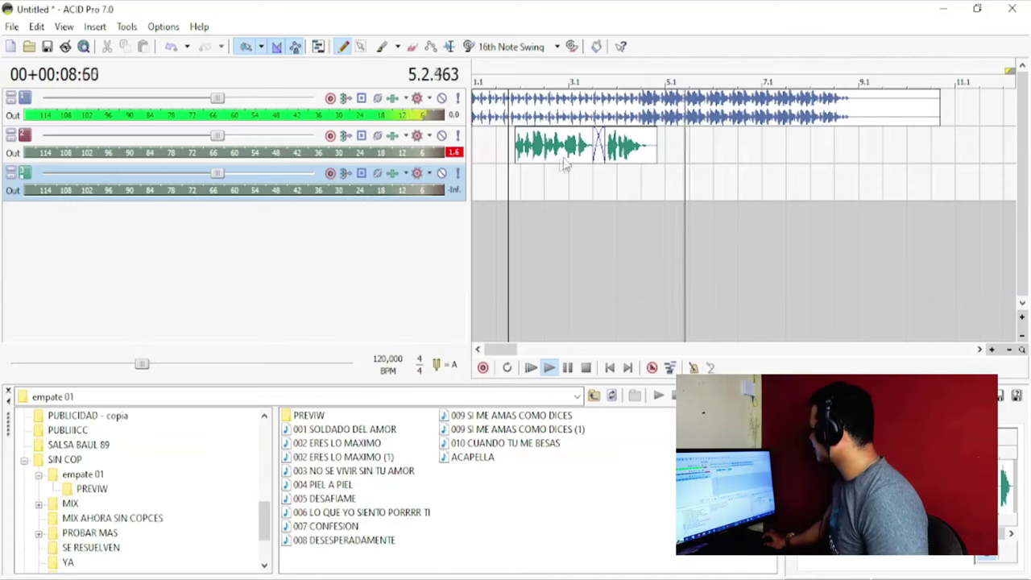
click(459, 157)
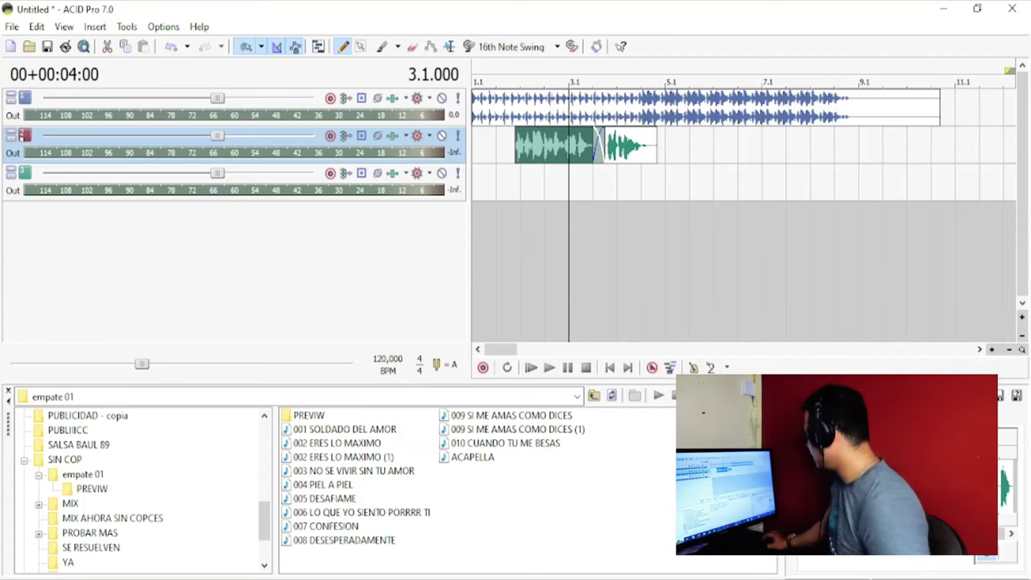
- Switch to Firefox, return to FakeYou's text-to-speech page and search the voices for "walde"
click(345, 579)
click(306, 528)
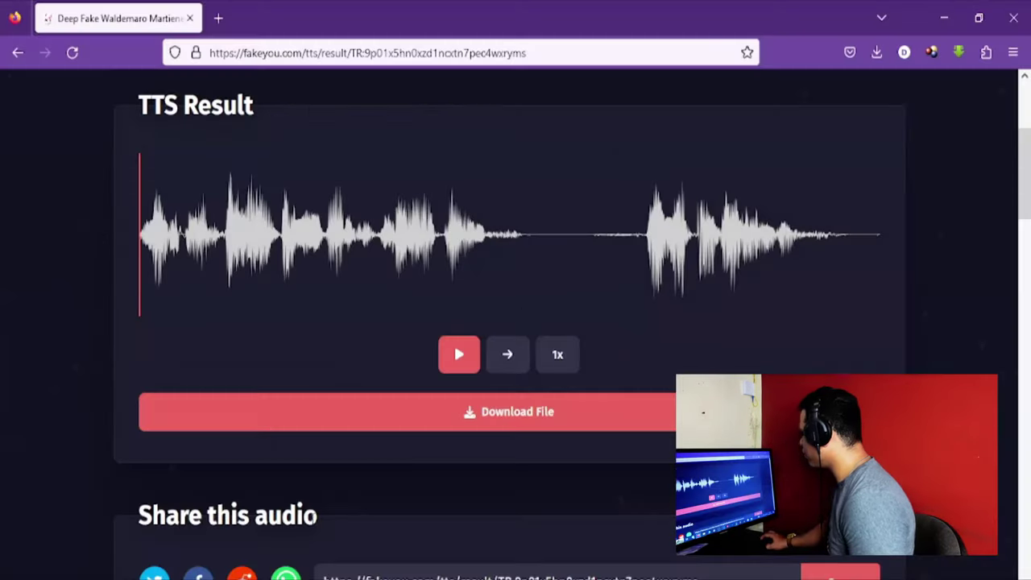
click(18, 53)
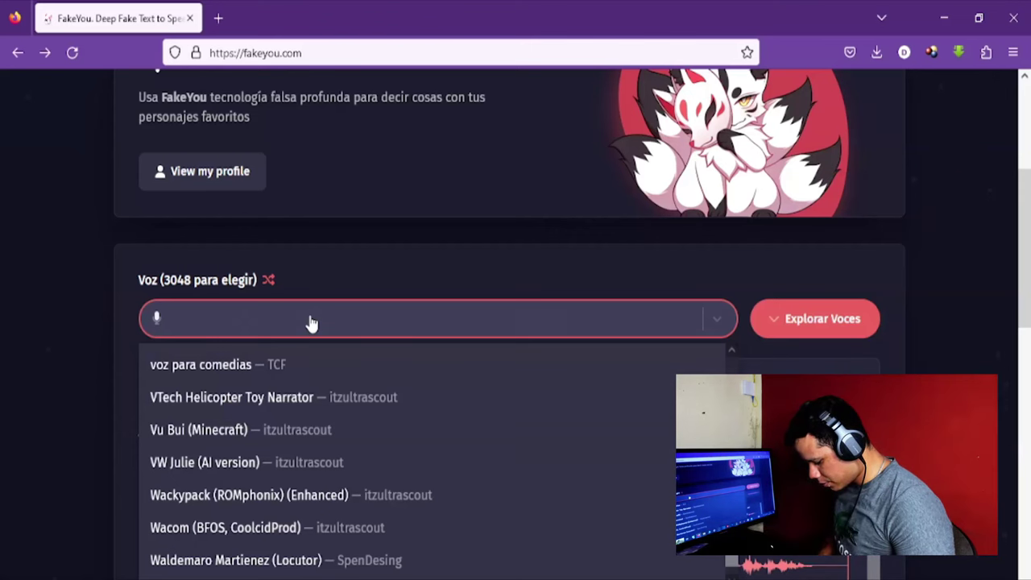
text(walde)
scroll(239, 174, up, 3)
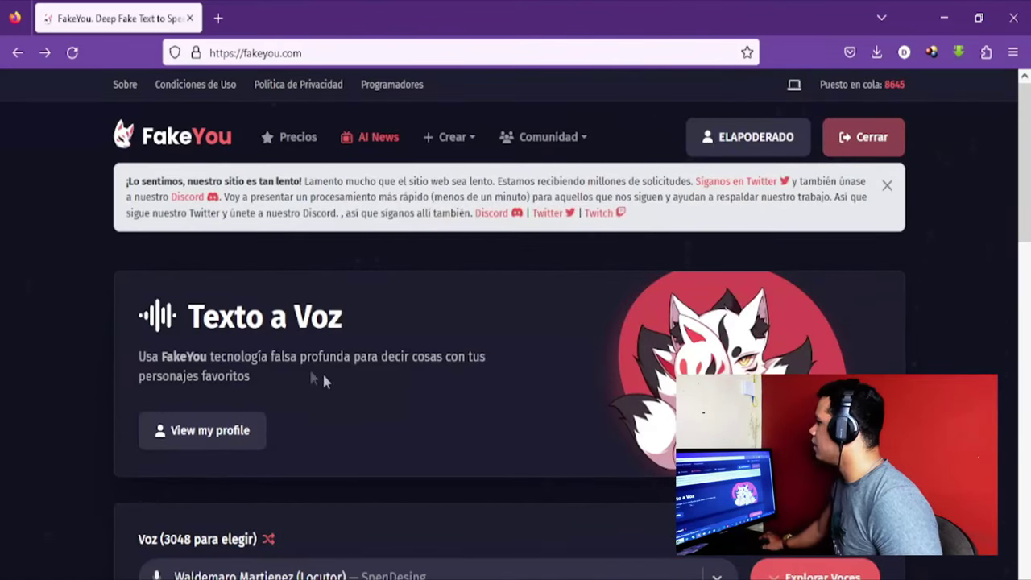
- Reload the FakeYou page, search the voices for "waldemaro" and choose Waldemaro Martínez. (Locutor de DJ, Latin American Spanish.)
click(71, 53)
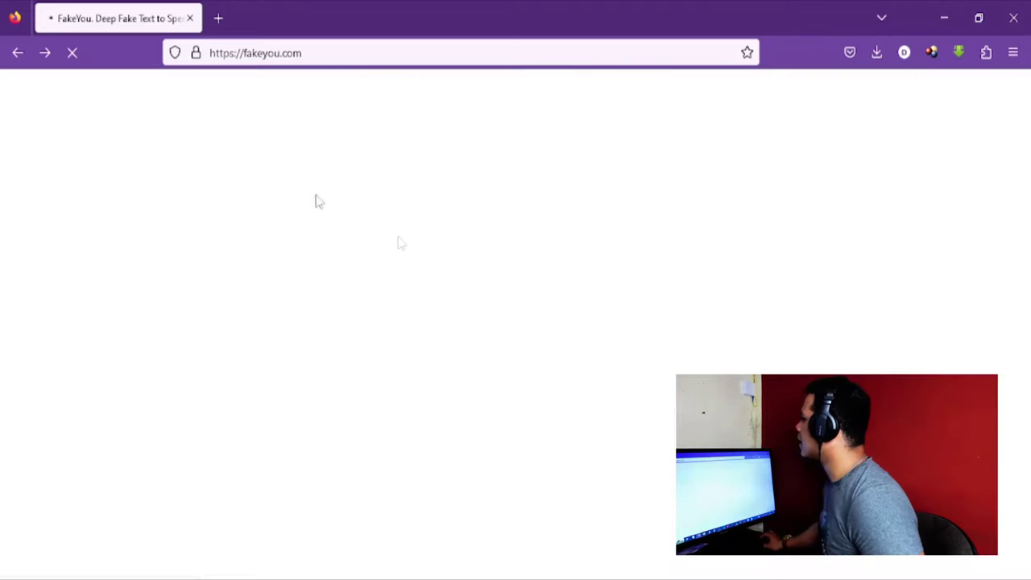
scroll(329, 421, down, 3)
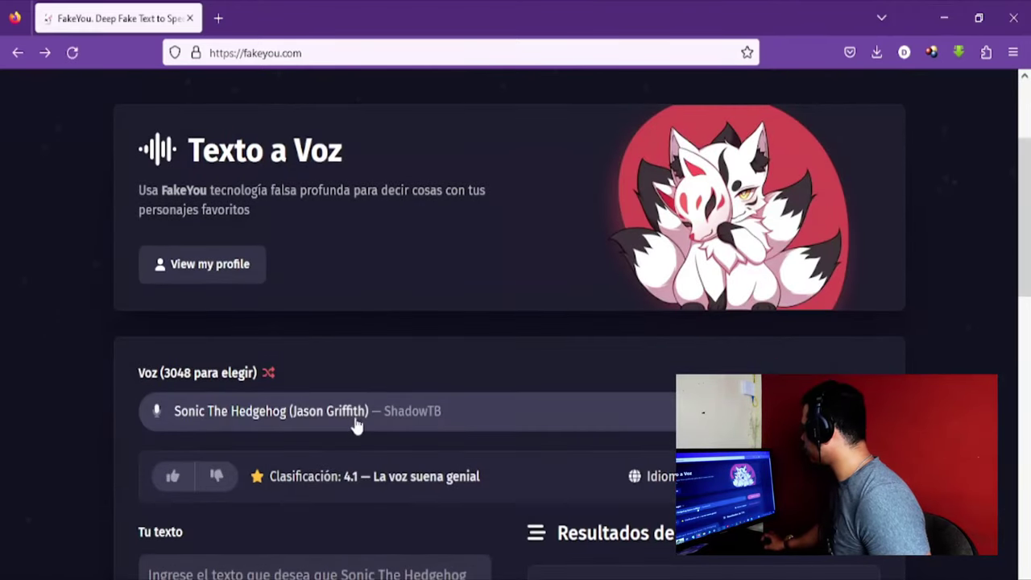
click(323, 419)
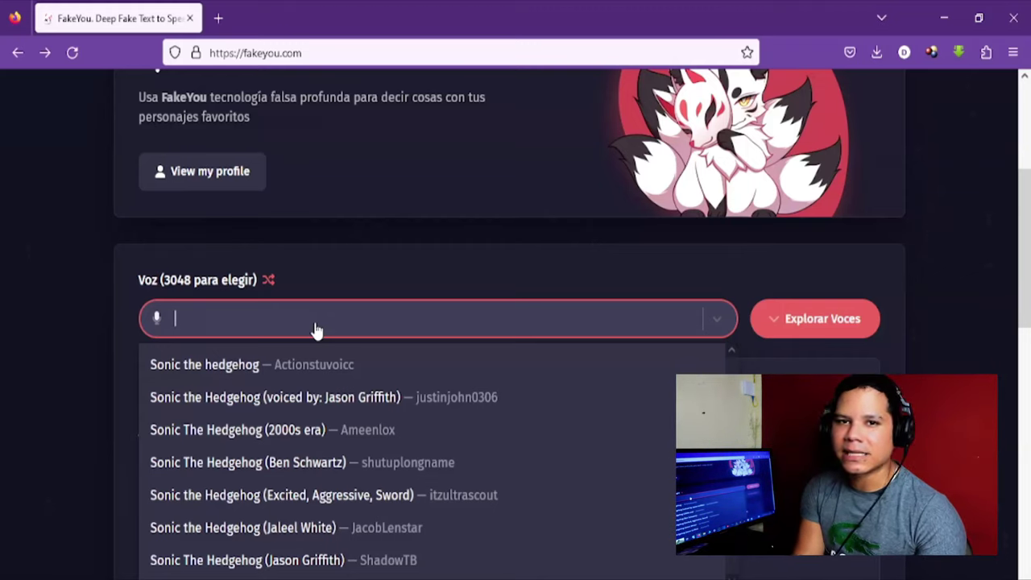
text(wal)
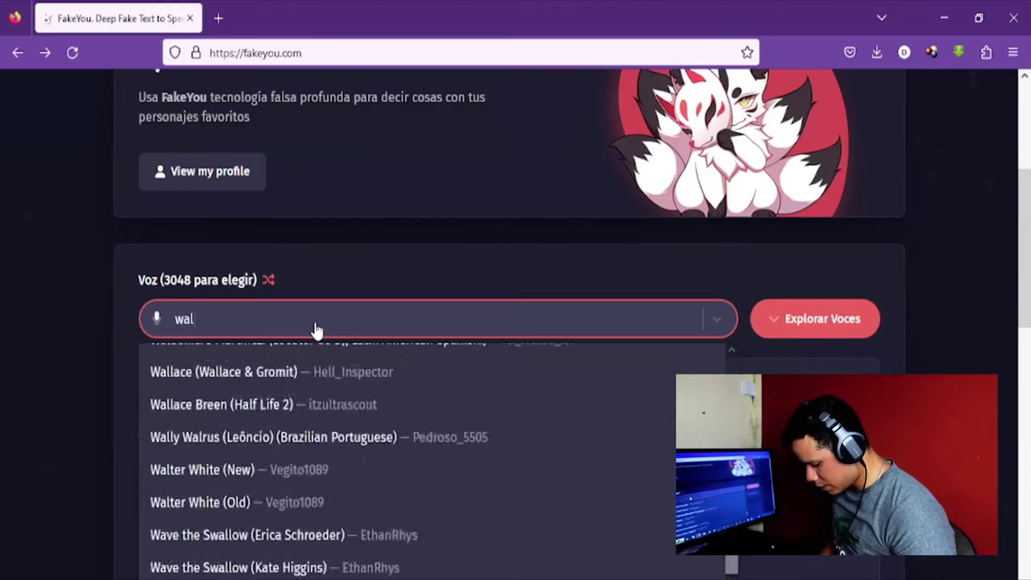
text(demaro)
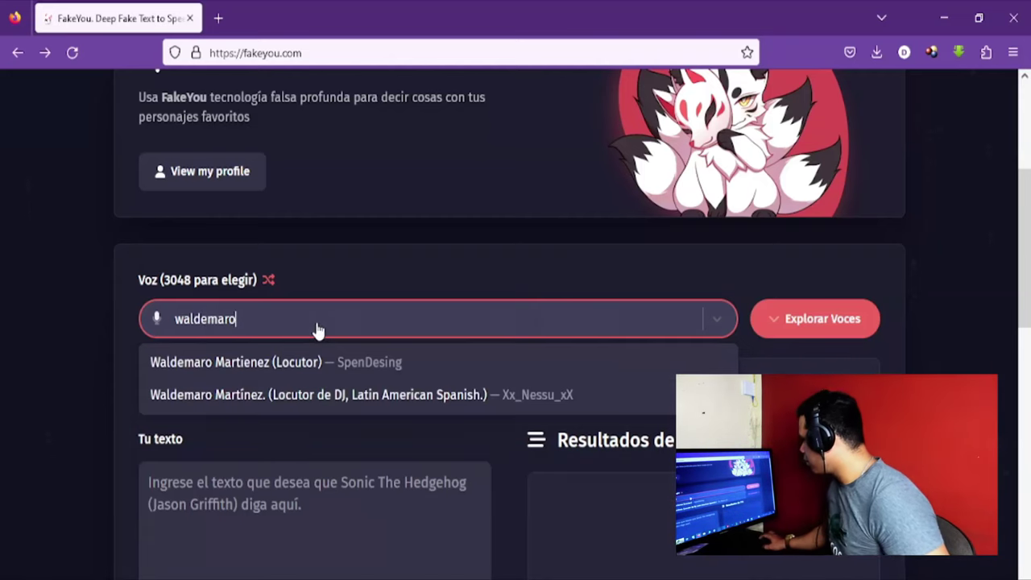
click(316, 399)
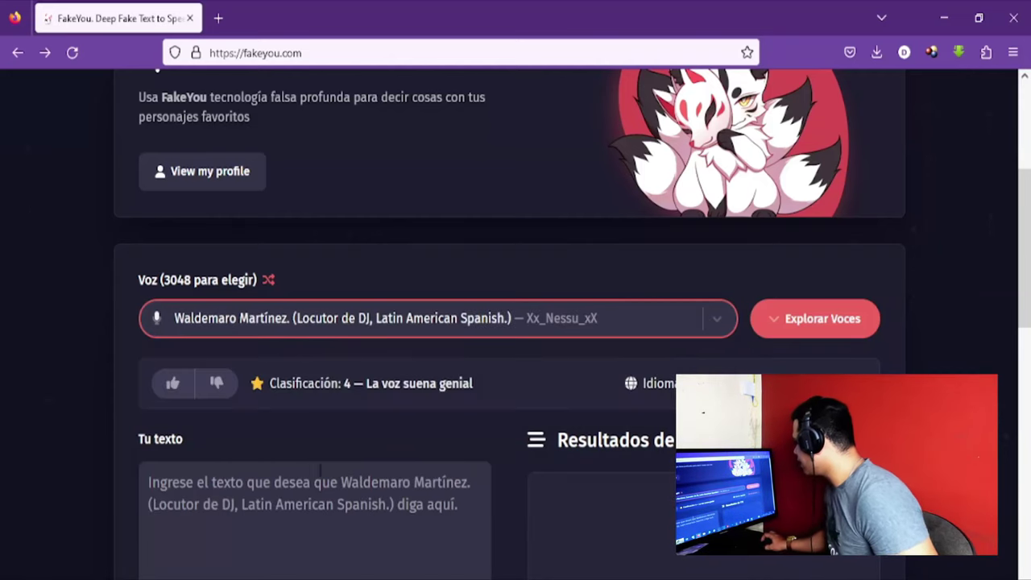
- Enter the text "Mezclas de alto nivel, solo con. el apoderado!" and generate its speech
click(318, 488)
scroll(314, 490, down, 2)
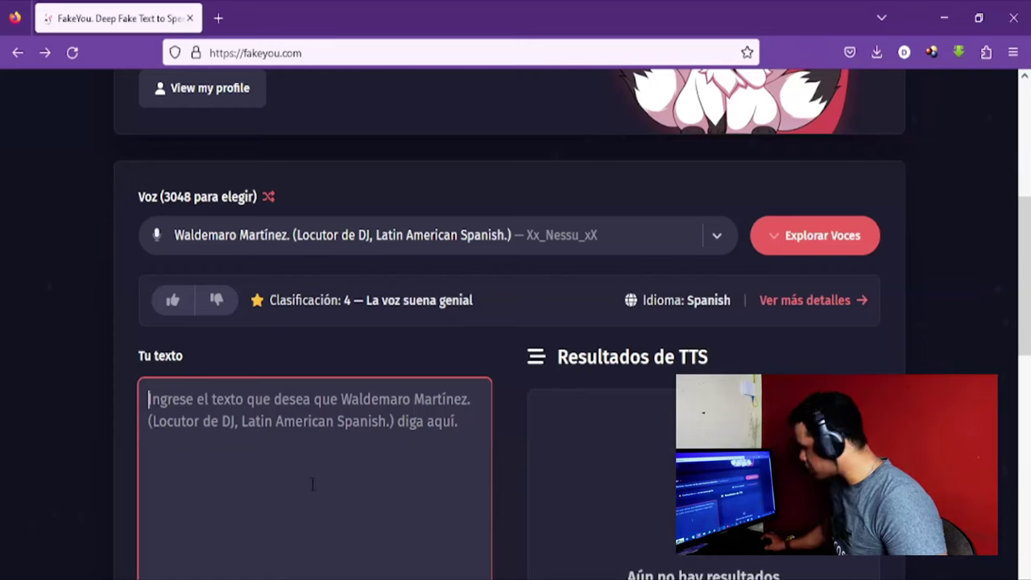
text(Mezclas de alto nivel, solo con. el apoderado!)
scroll(332, 422, down, 2)
scroll(353, 382, down, 6)
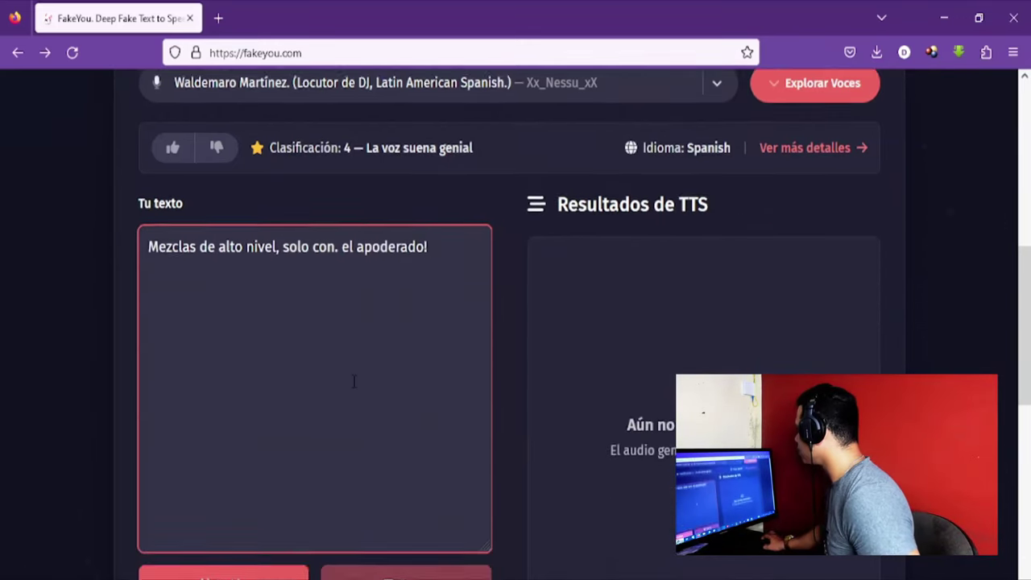
click(267, 411)
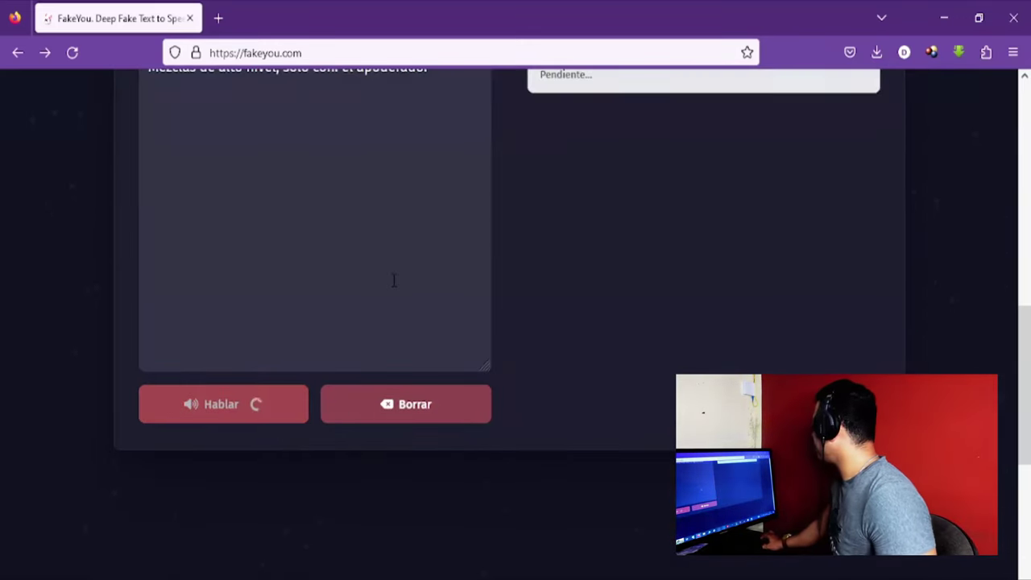
- Check the queue position while the speech is generated, and play the finished result
scroll(394, 282, up, 4)
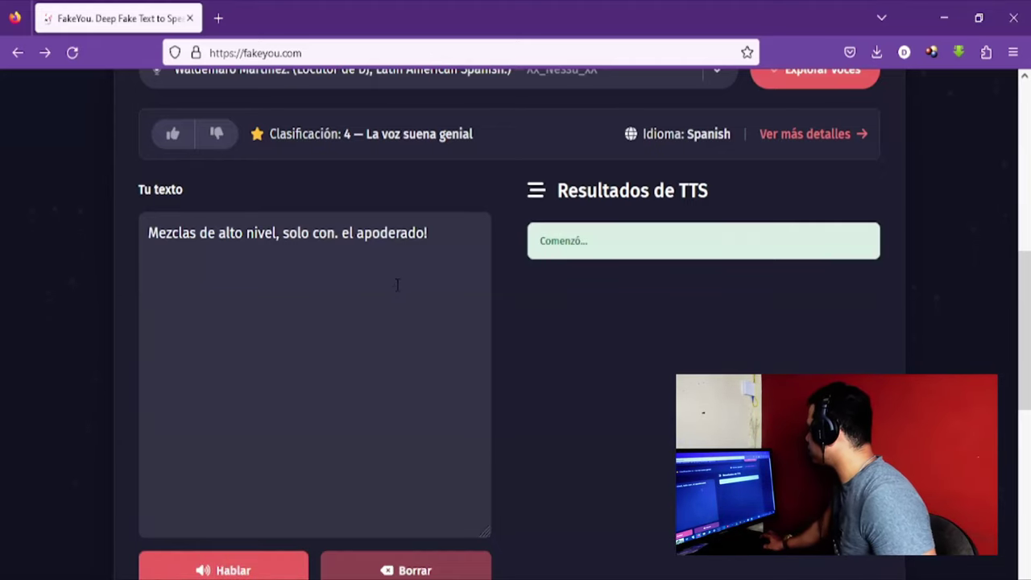
scroll(398, 286, up, 6)
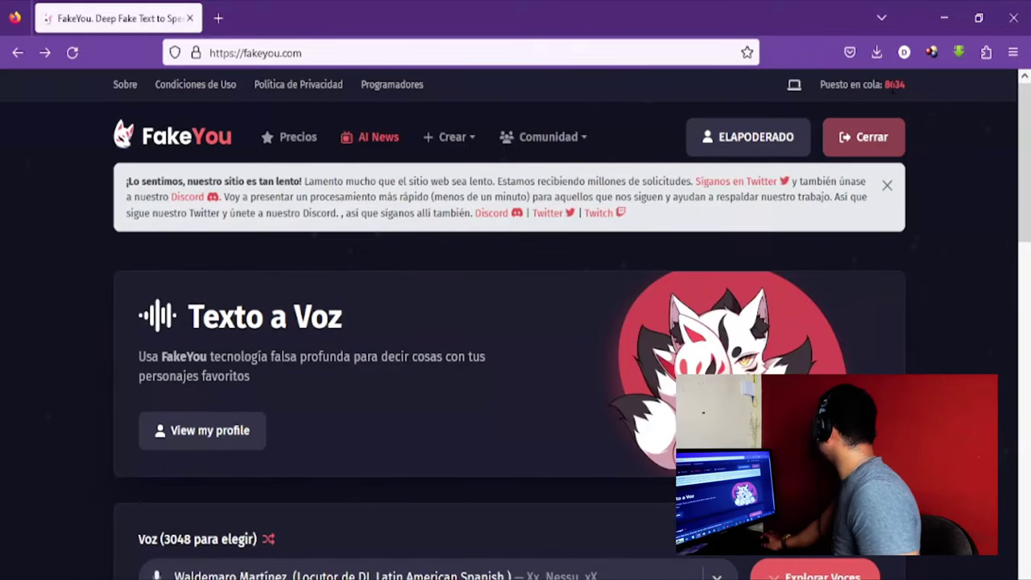
scroll(813, 201, down, 6)
scroll(750, 246, down, 2)
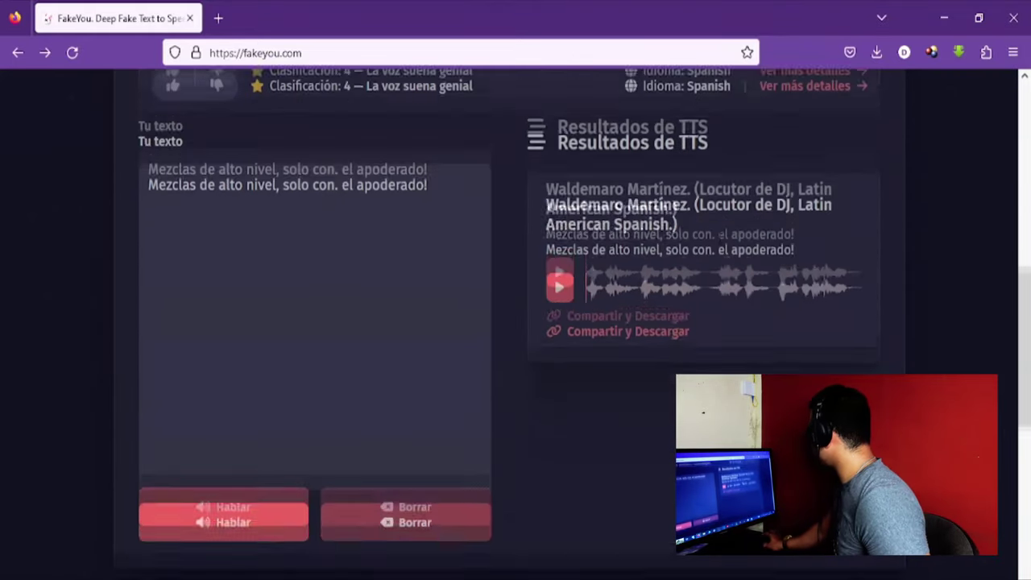
click(560, 264)
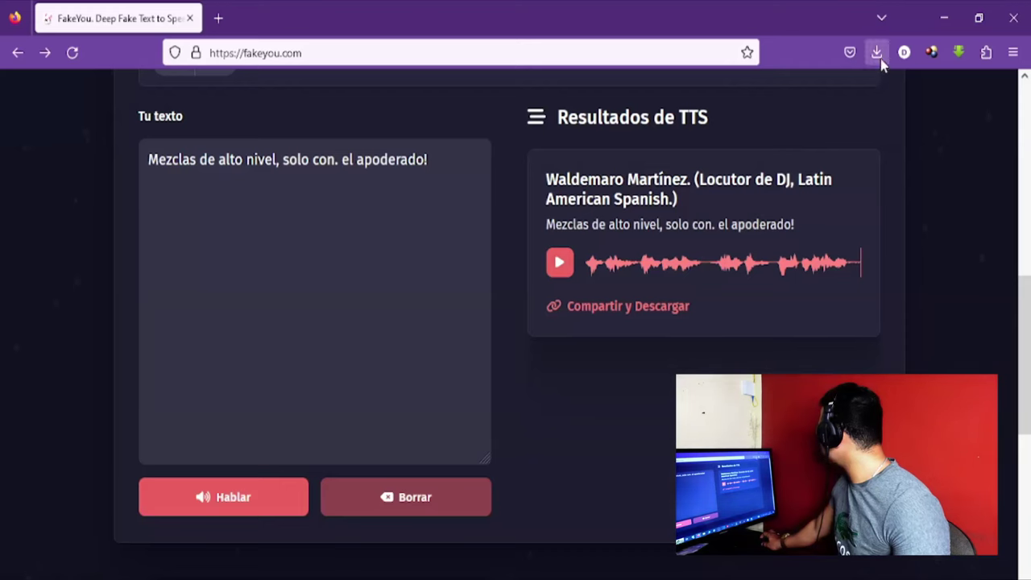
- Open the share and download page of the generated speech and download its audio file
click(605, 308)
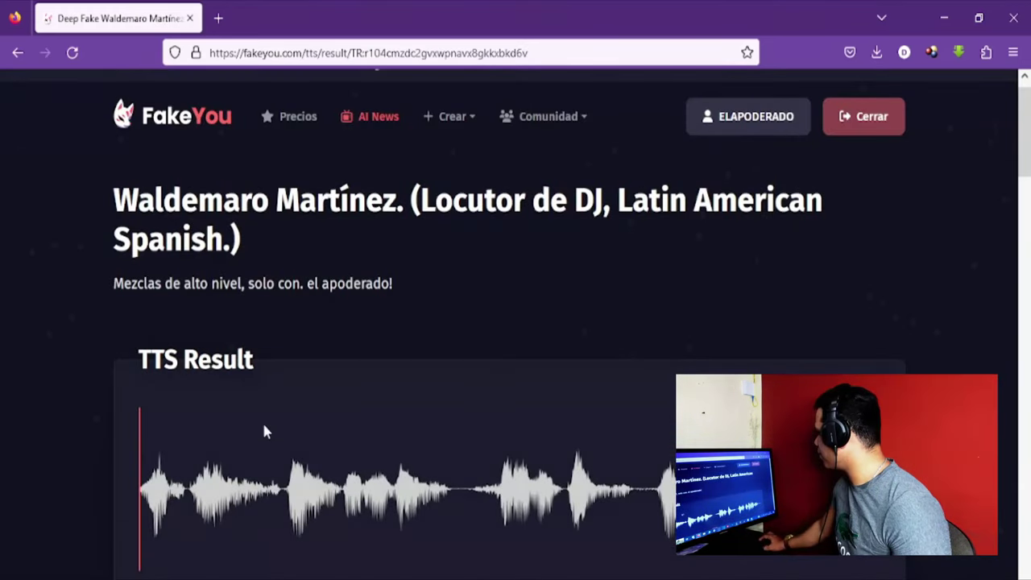
scroll(297, 425, down, 3)
click(486, 432)
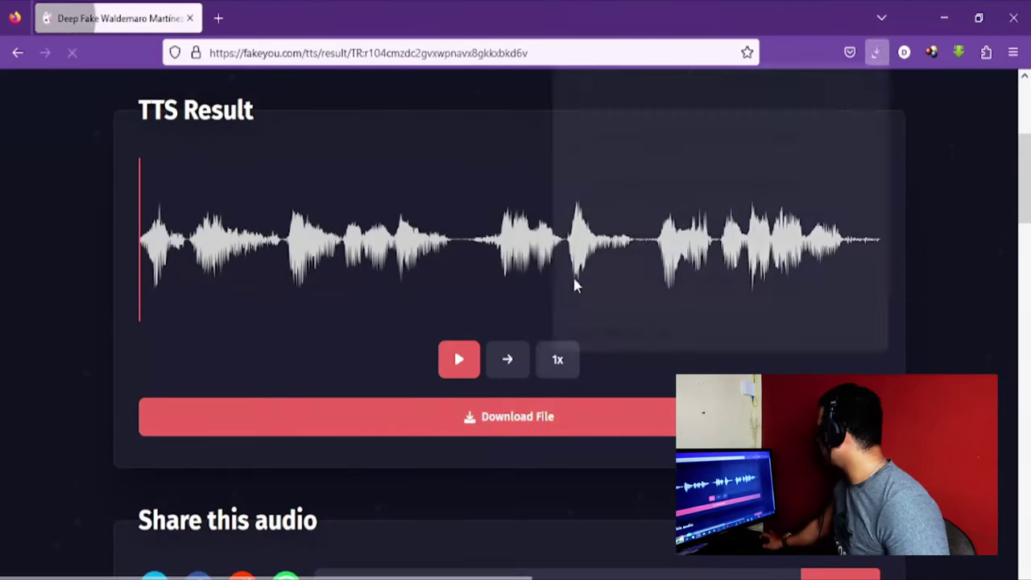
- Bring the downloaded voice file into ACID Pro on the third track, starting near the second-track voice clip
drag(652, 100, 576, 556)
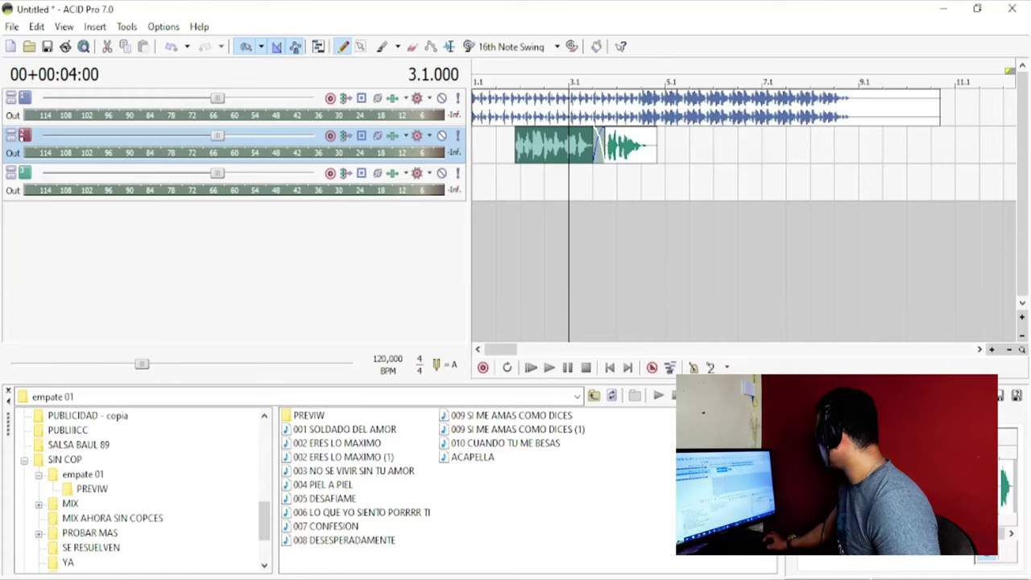
drag(556, 399, 566, 182)
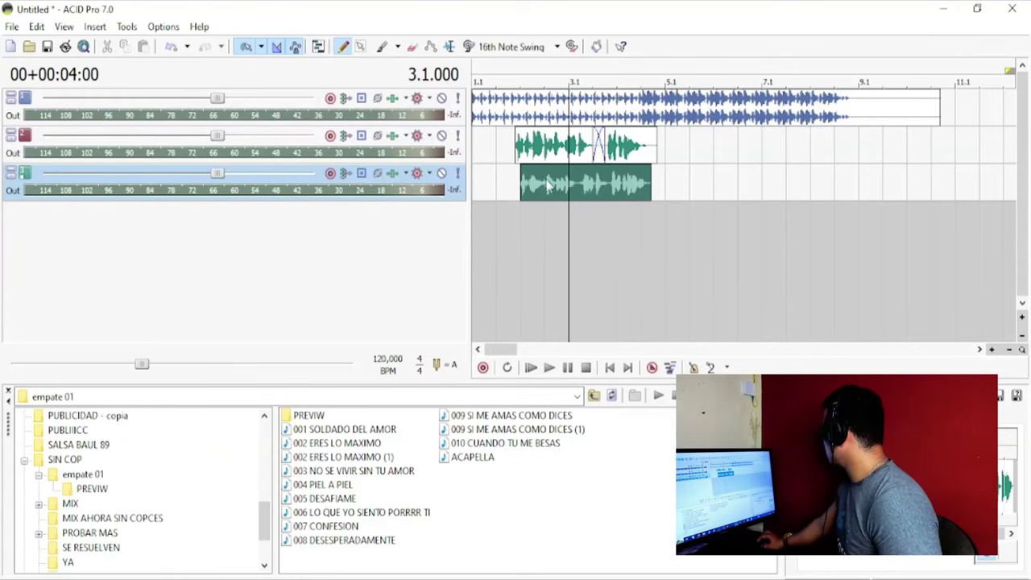
click(550, 182)
scroll(550, 182, up, 5)
scroll(621, 188, down, 6)
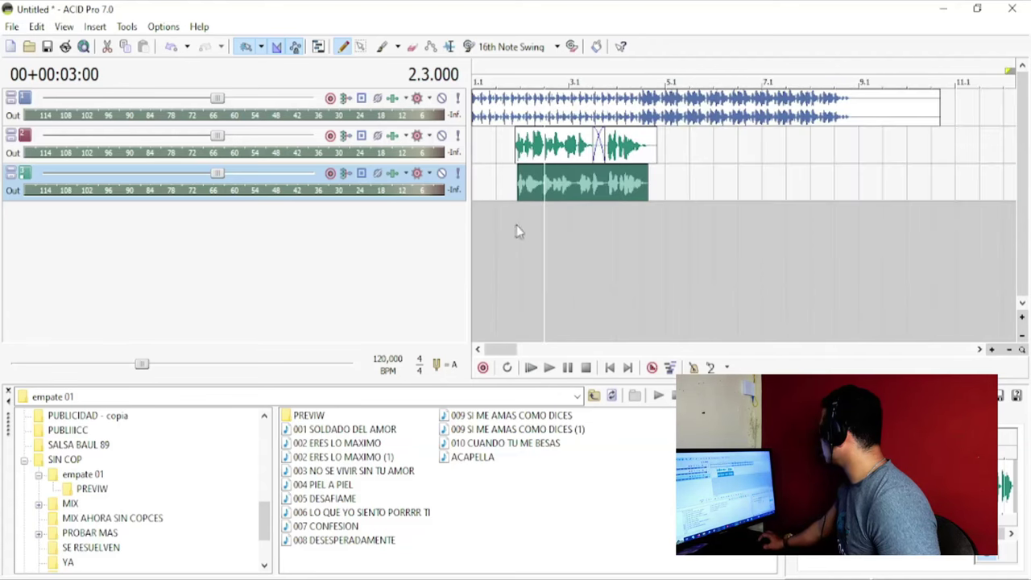
- Try soloing the voice tracks, and play the salsa track with only the second-track voice from the start
click(456, 175)
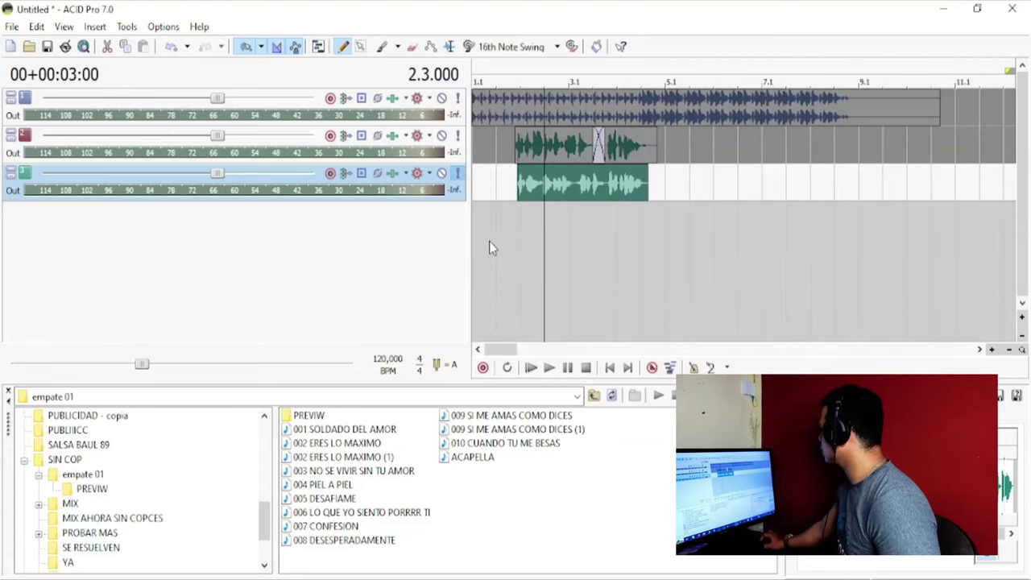
click(456, 173)
click(457, 135)
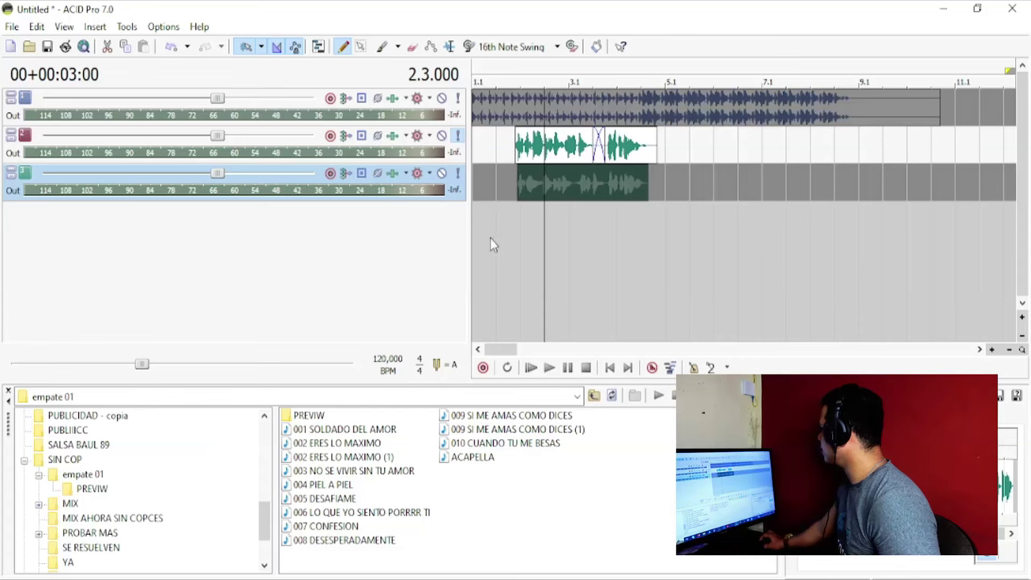
click(490, 239)
click(458, 98)
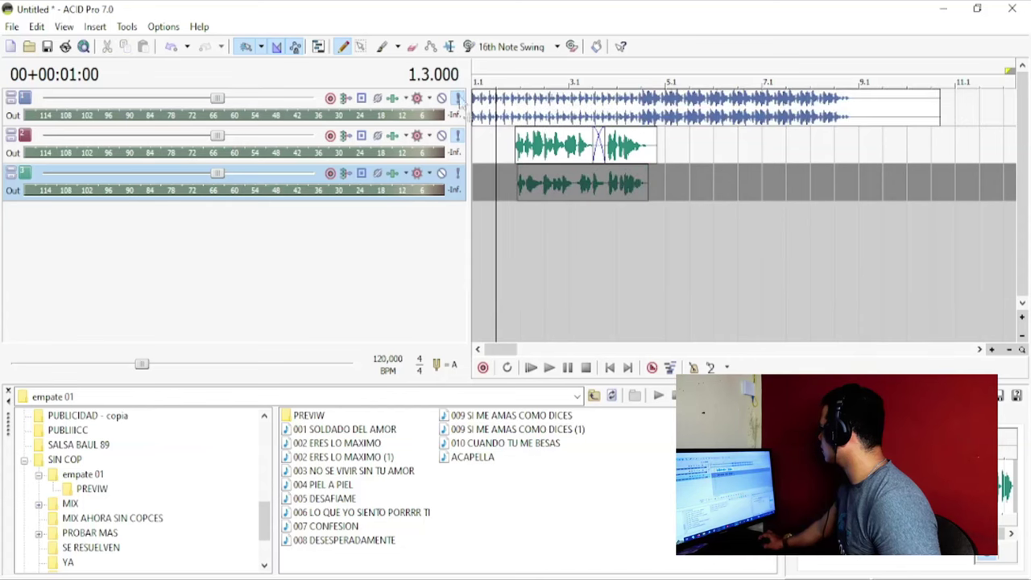
click(475, 248)
key(space)
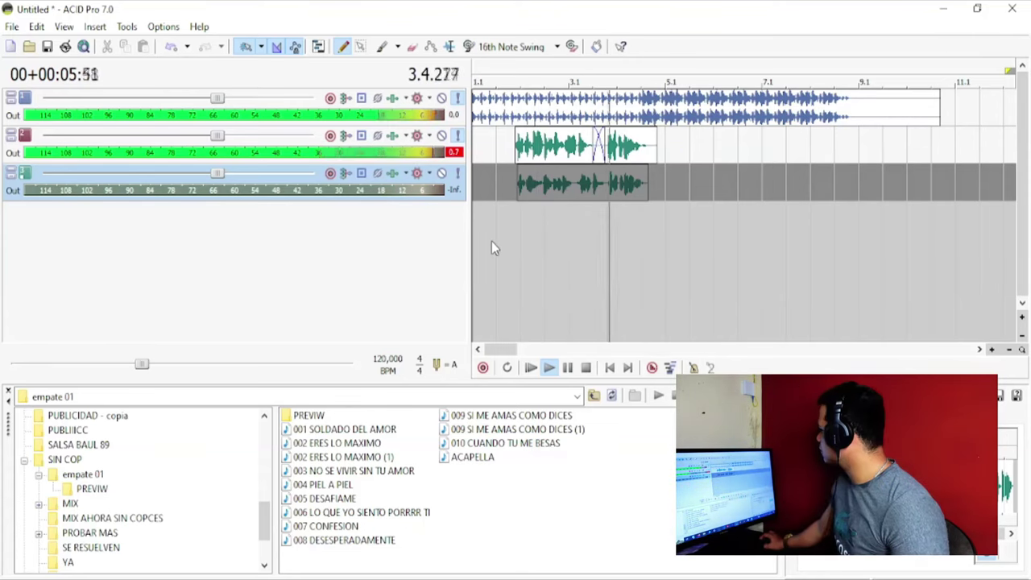
key(space)
- Swap the solo from the second to the third track and play the mix from the beginning
click(458, 138)
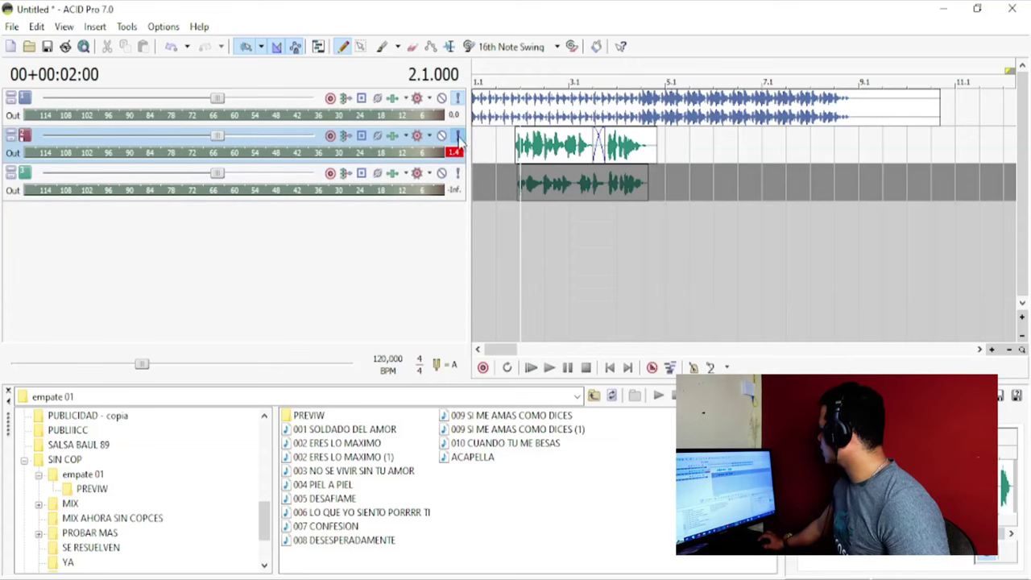
key(ctrl+Home)
key(space)
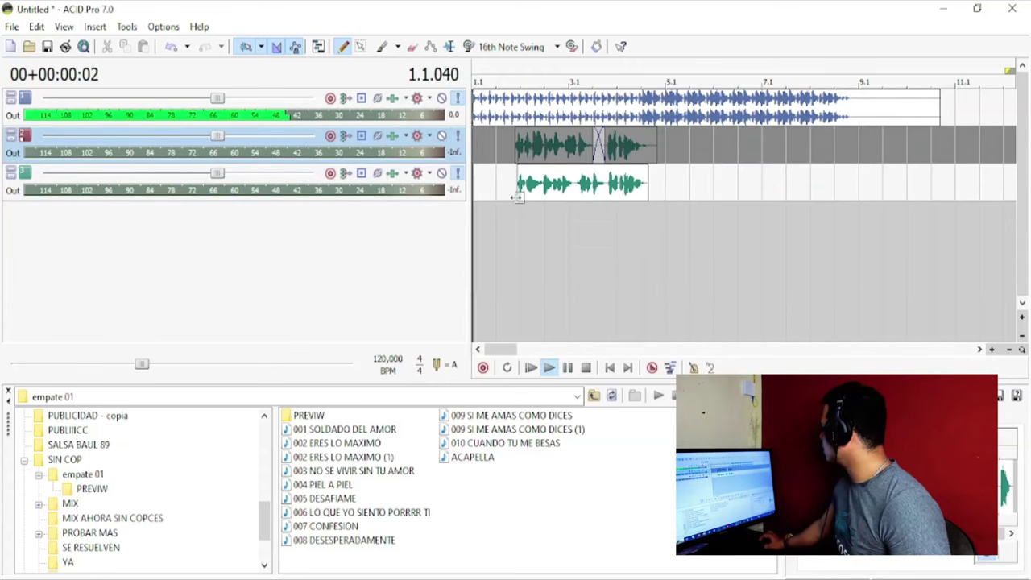
- Align the start of the third-track voice clip with the start of the second-track clip
click(721, 187)
scroll(721, 187, up, 5)
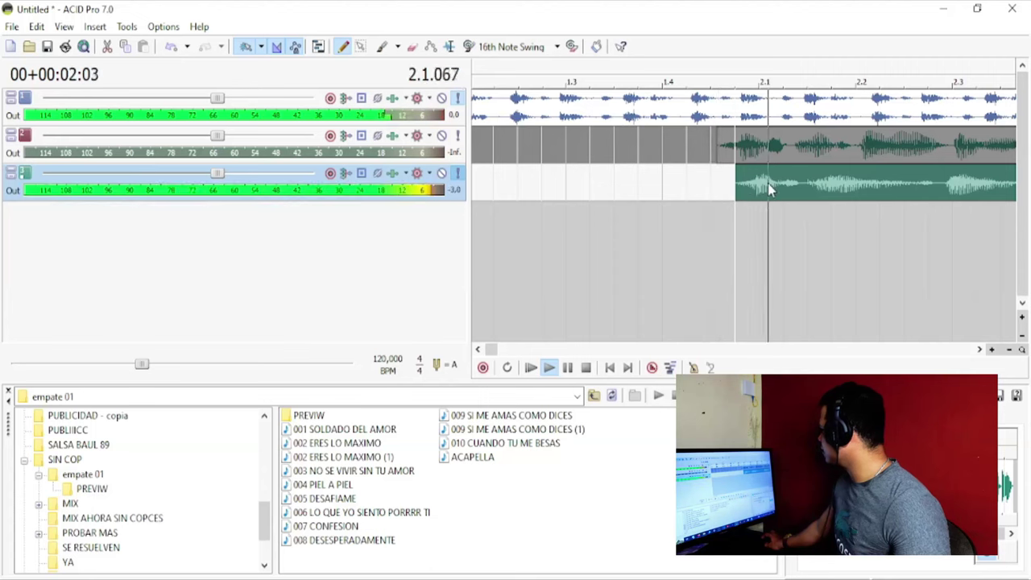
scroll(768, 182, up, 2)
scroll(659, 215, down, 2)
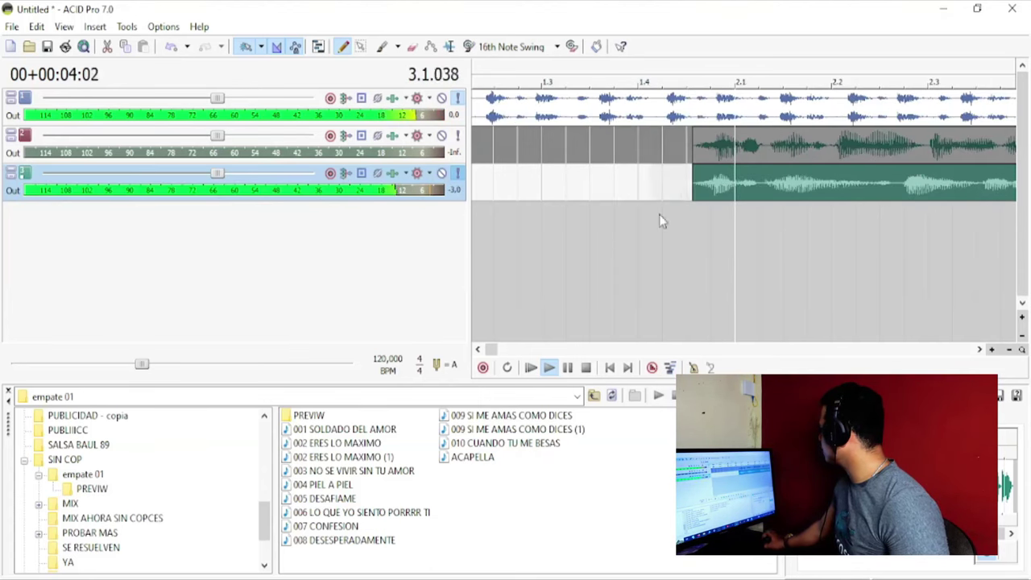
- Raise the third track's volume to about 1.7 dB, listen to the voice over the salsa and stop playback
drag(219, 175, 249, 177)
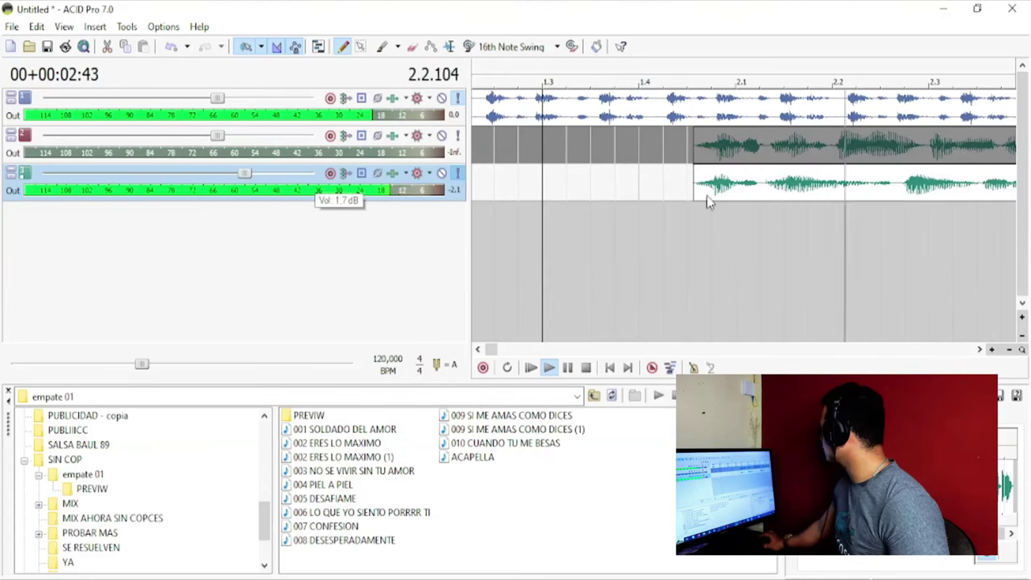
scroll(884, 187, down, 1)
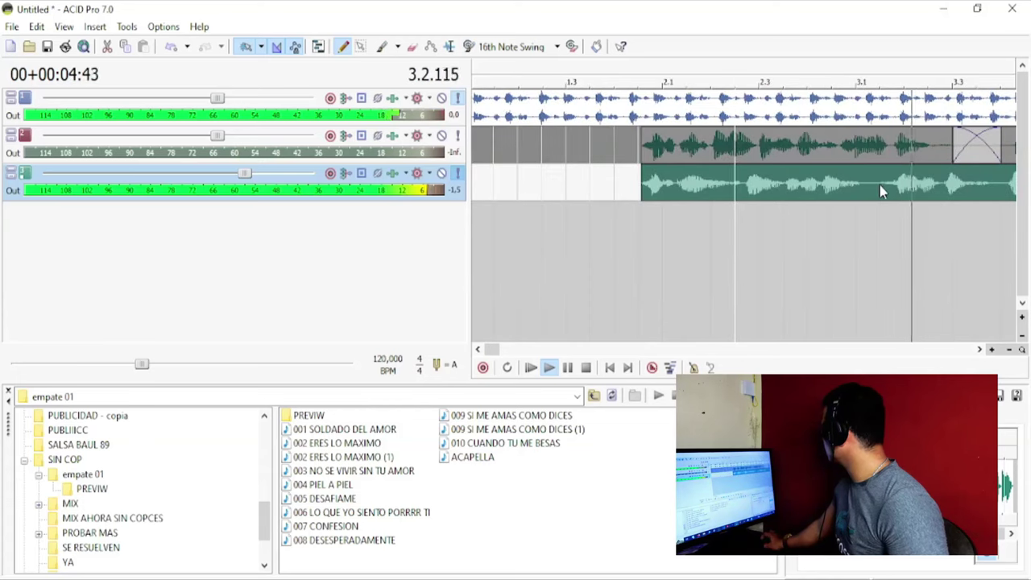
scroll(878, 183, down, 1)
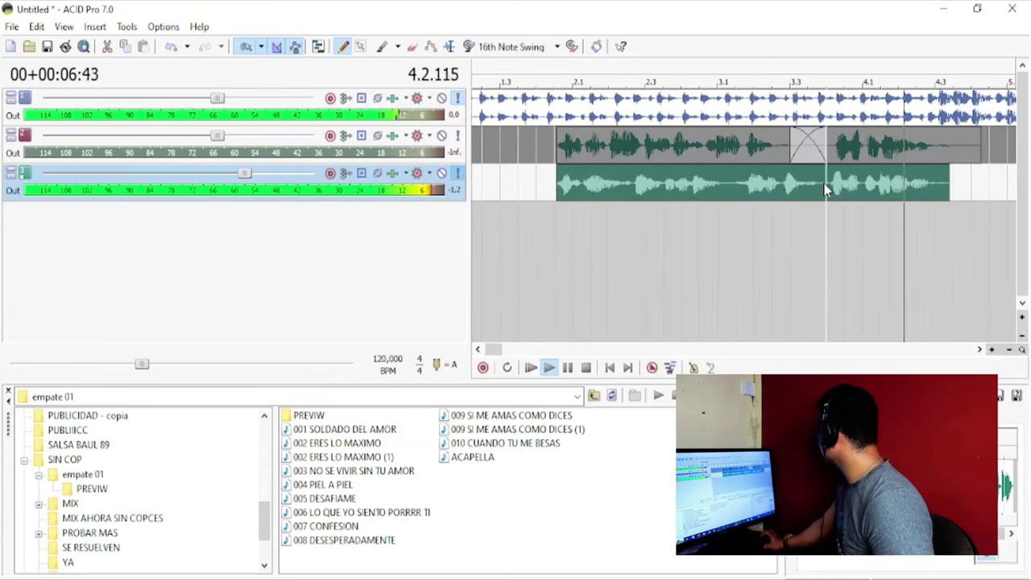
scroll(822, 186, down, 3)
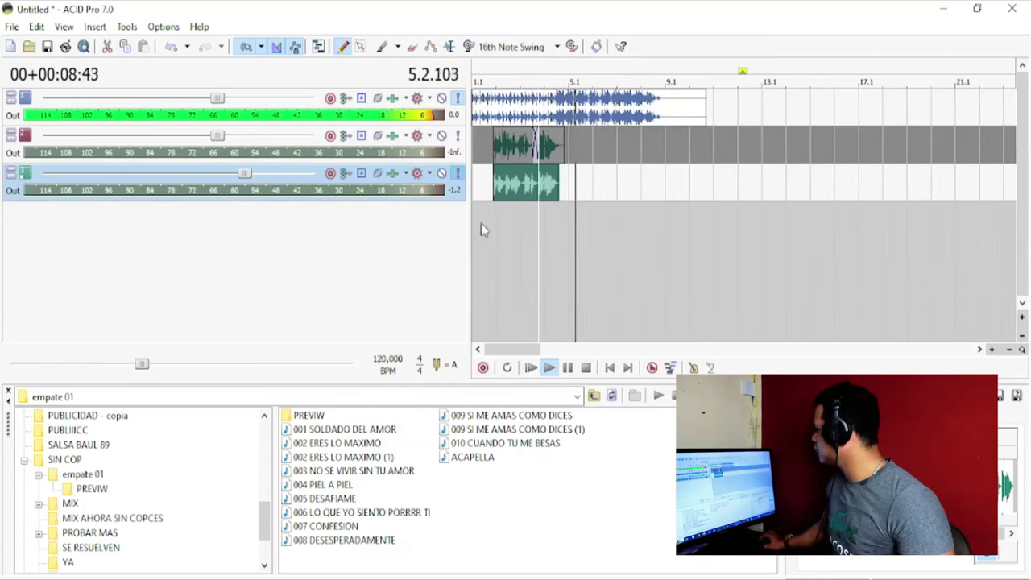
key(space)
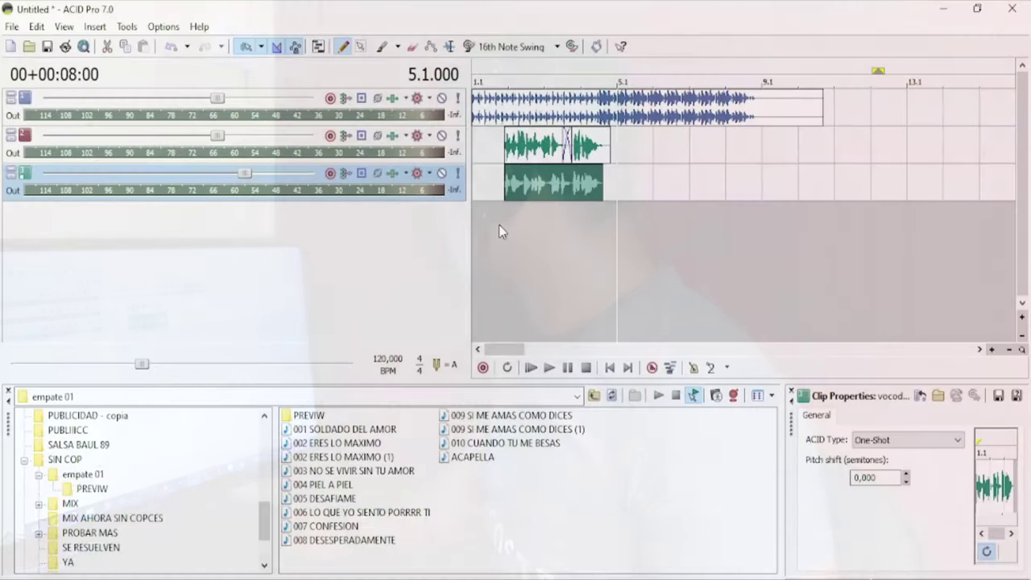
- Lower the third-track clip's own volume all the way down and play the unsoloed mix
scroll(495, 229, up, 3)
scroll(585, 242, down, 3)
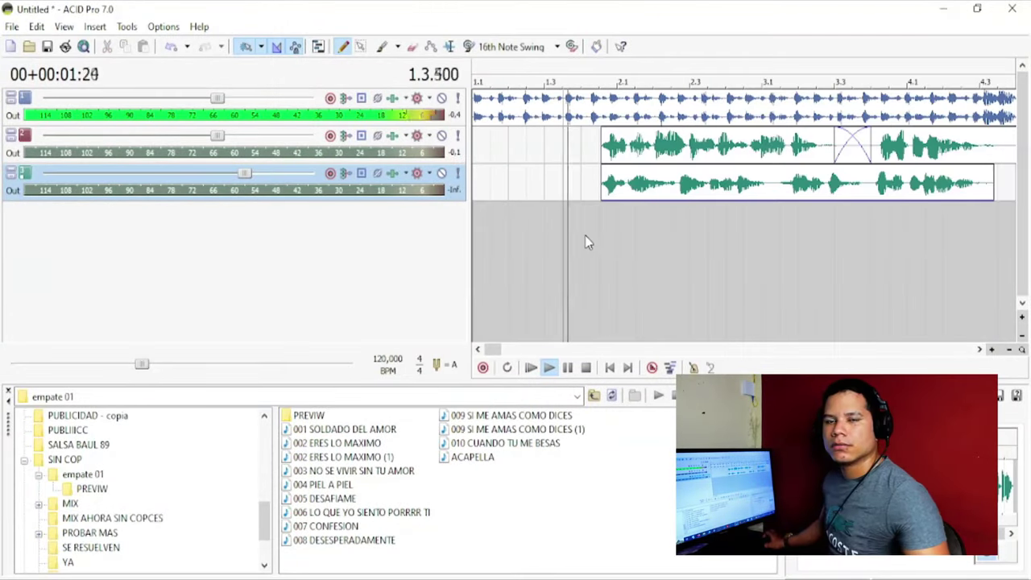
scroll(586, 236, down, 3)
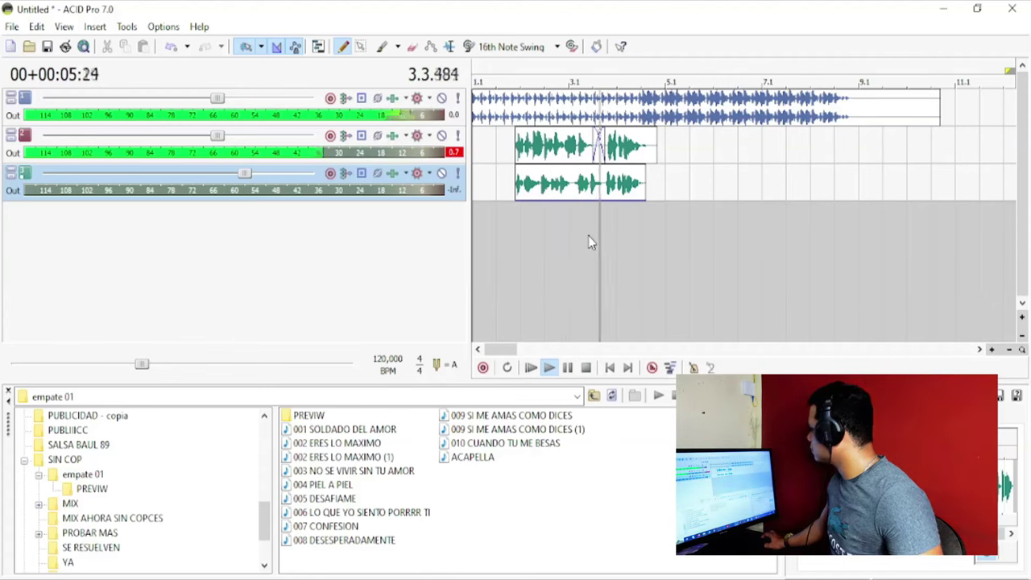
- Solo the second track and listen from the start of the phrase just after the crossfade in its voice clips
click(614, 148)
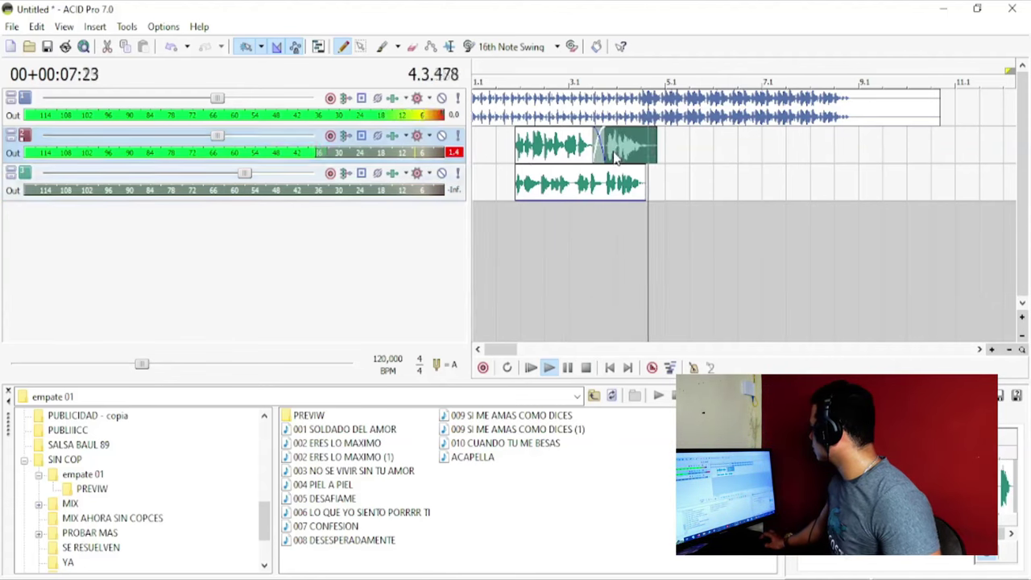
key(space)
scroll(618, 145, up, 5)
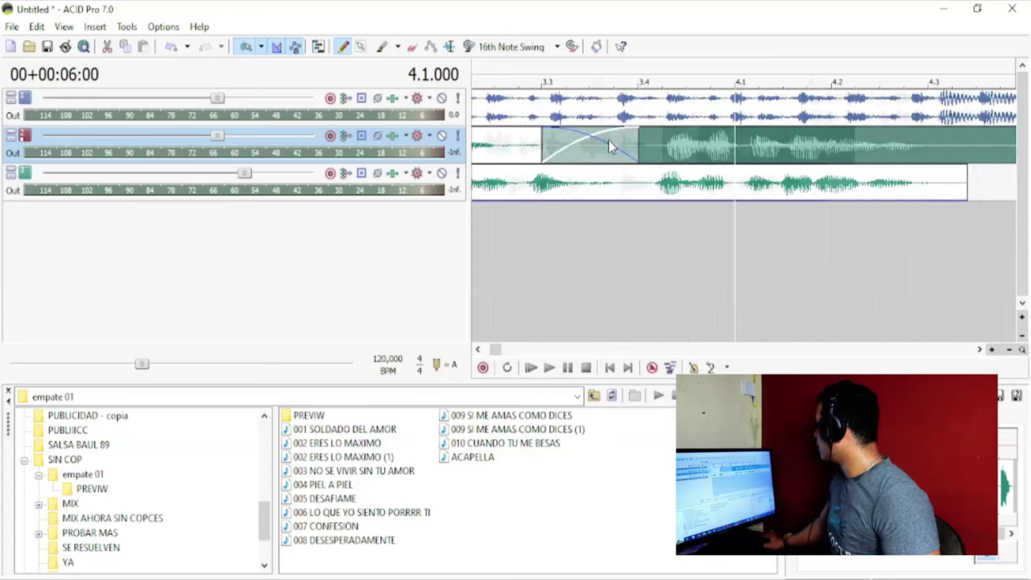
click(657, 154)
click(459, 137)
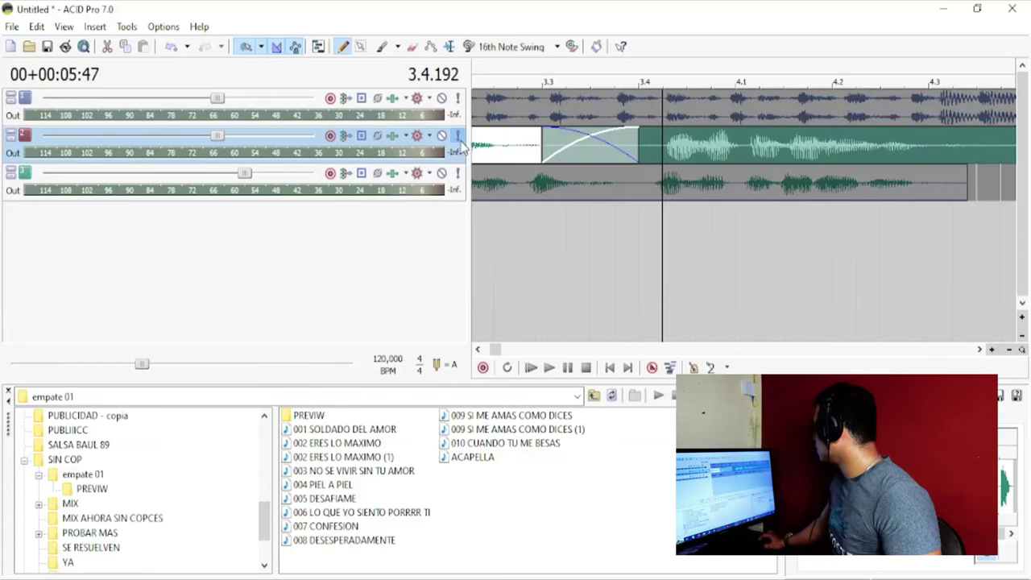
key(space)
key(space)
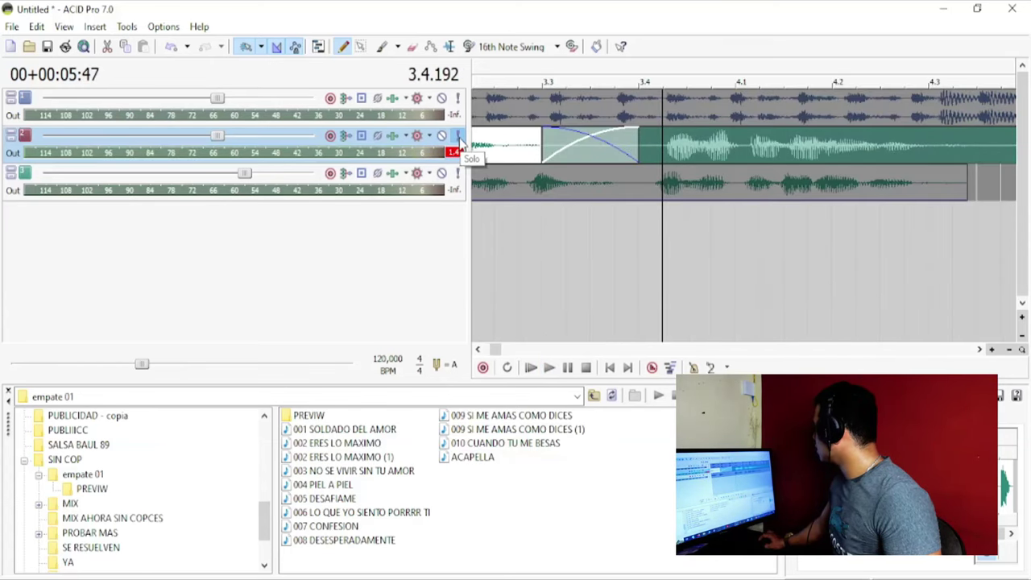
- Unsolo the second track and listen to the same phrase over the salsa
click(459, 139)
key(space)
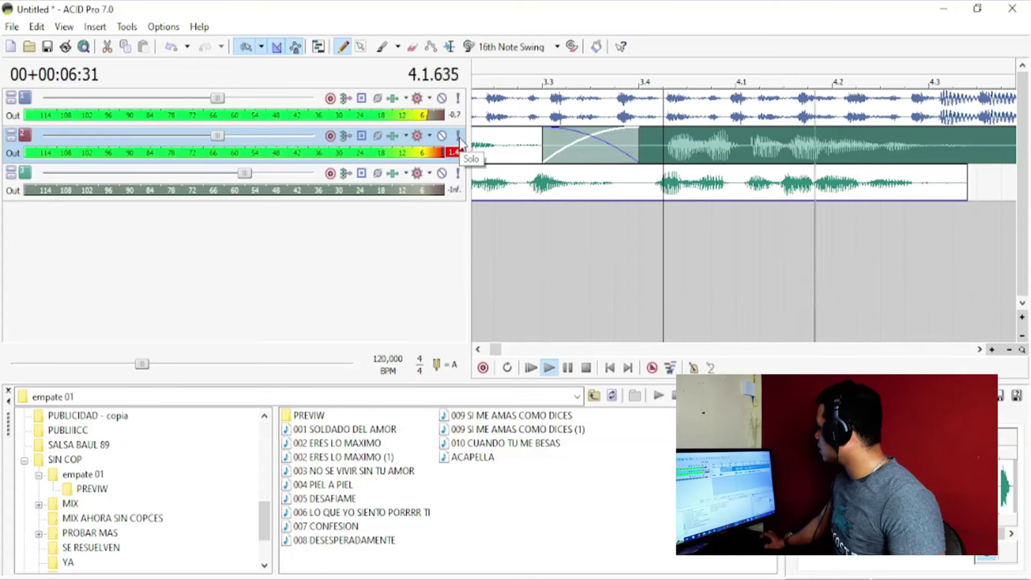
key(space)
click(458, 137)
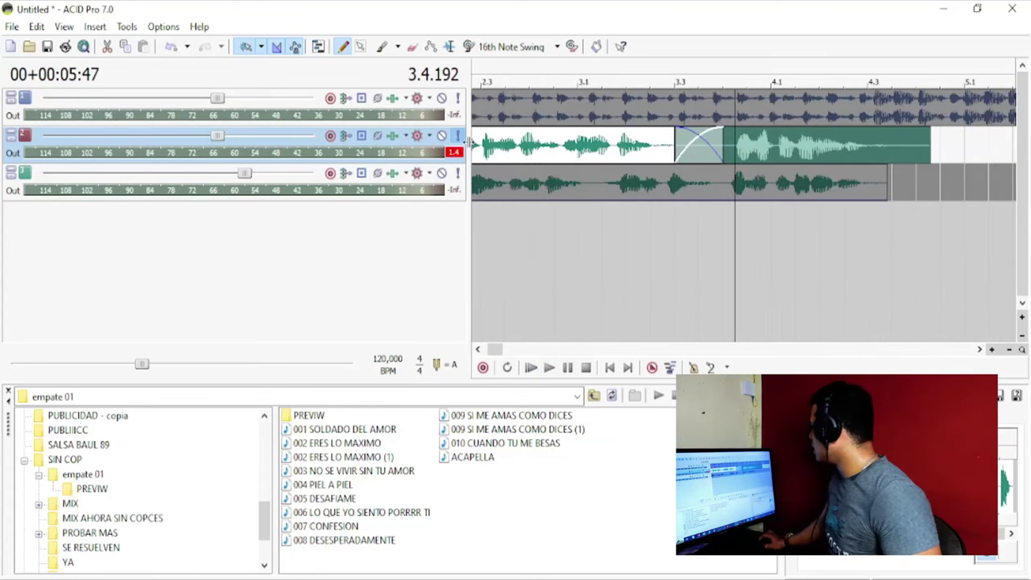
click(458, 139)
- Lower the second track's volume all the way down and play the mix from just before the voice clips
scroll(579, 210, down, 3)
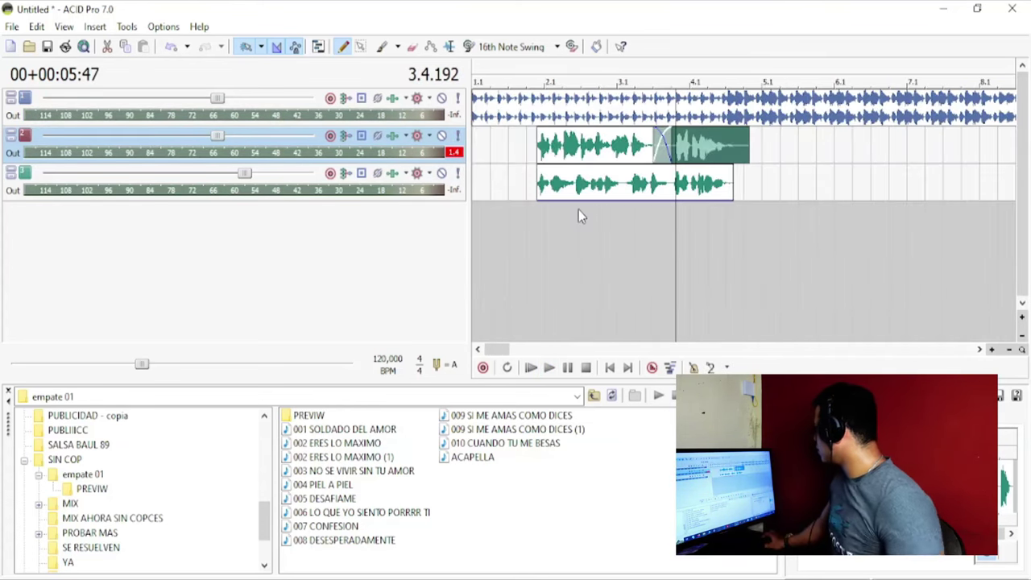
click(528, 216)
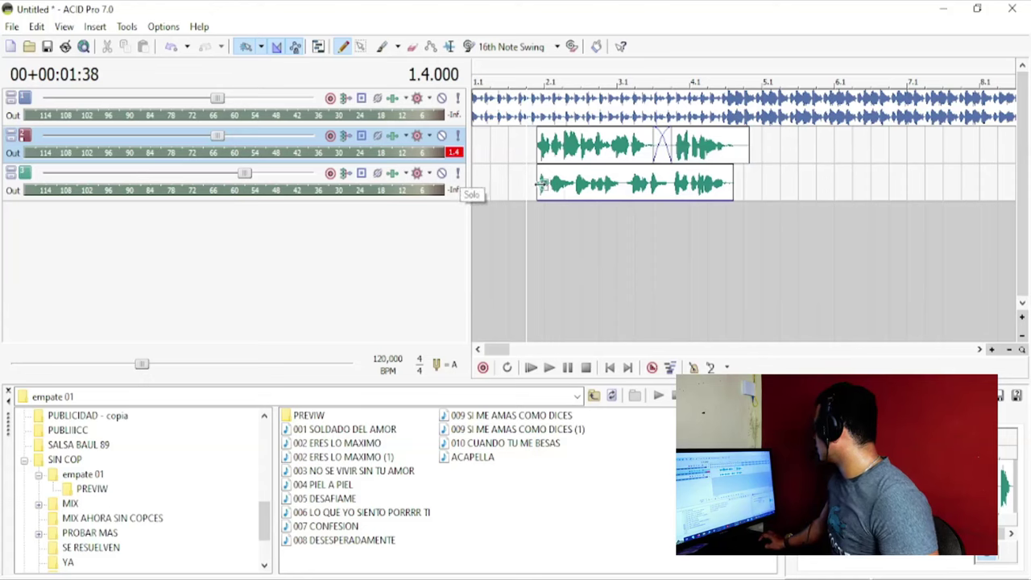
drag(217, 136, 43, 135)
key(space)
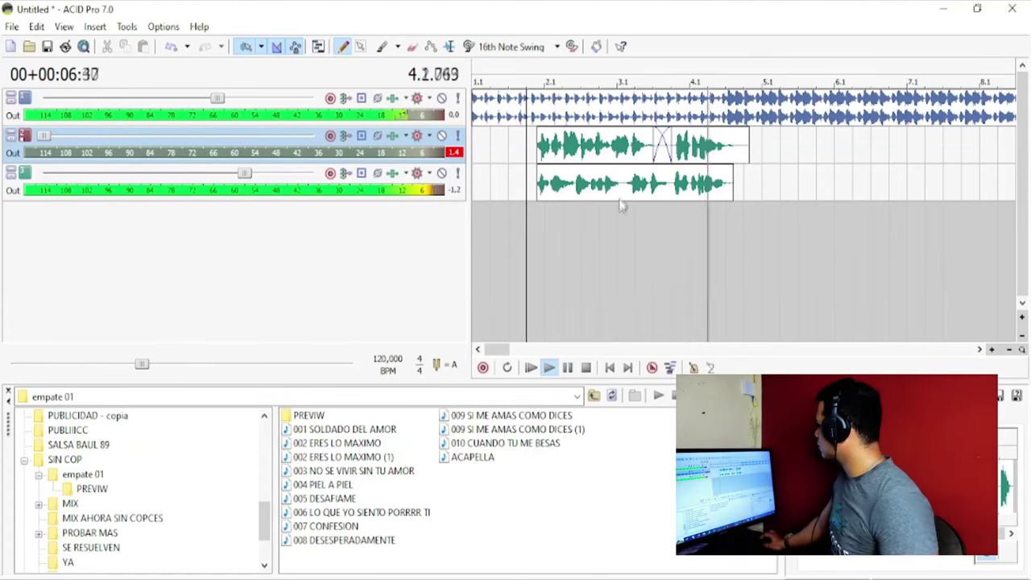
- Play the third-track voice clip from its start in solo, compare it unsoloed over the salsa and stop playback
click(584, 194)
key(space)
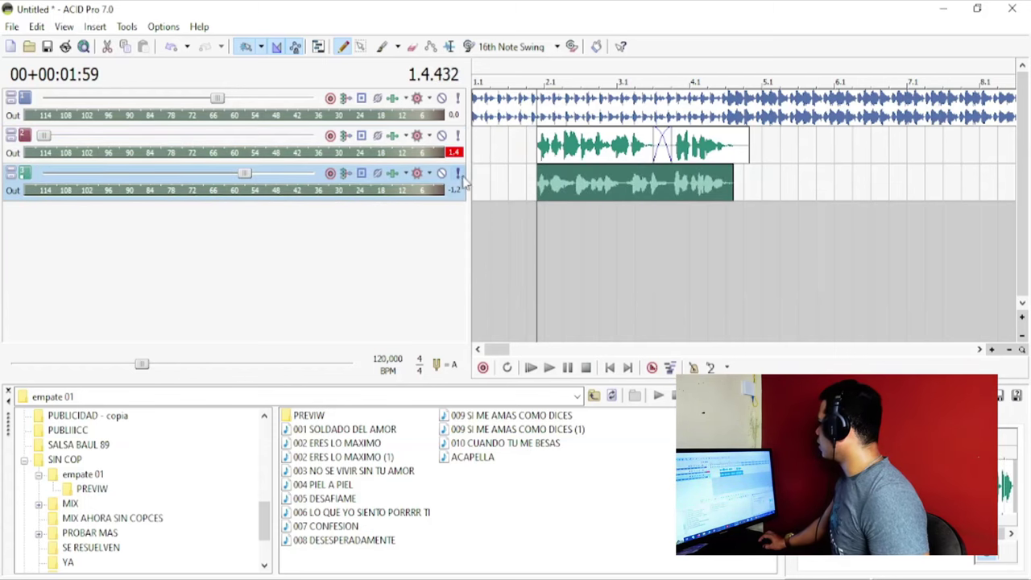
click(459, 174)
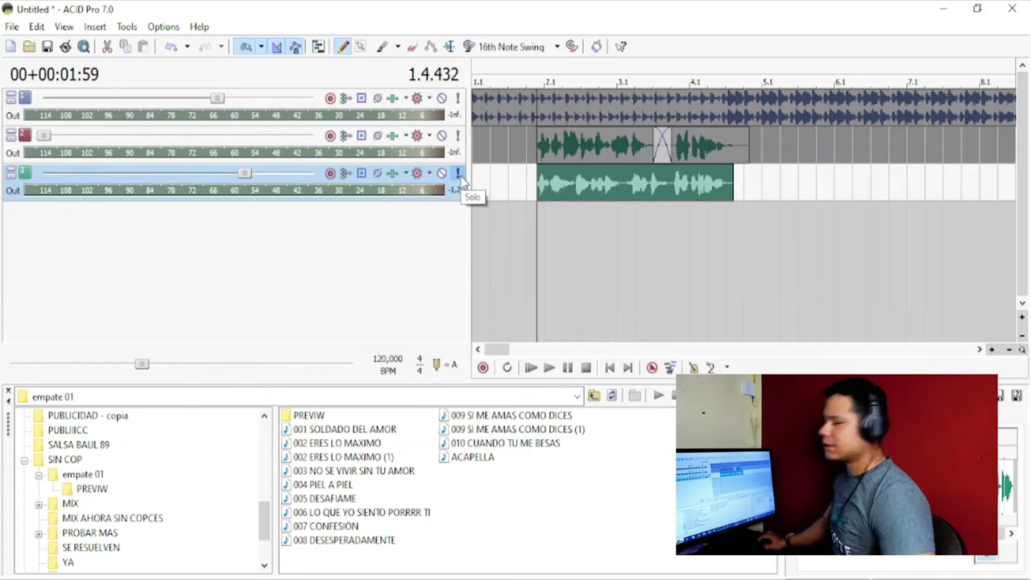
key(space)
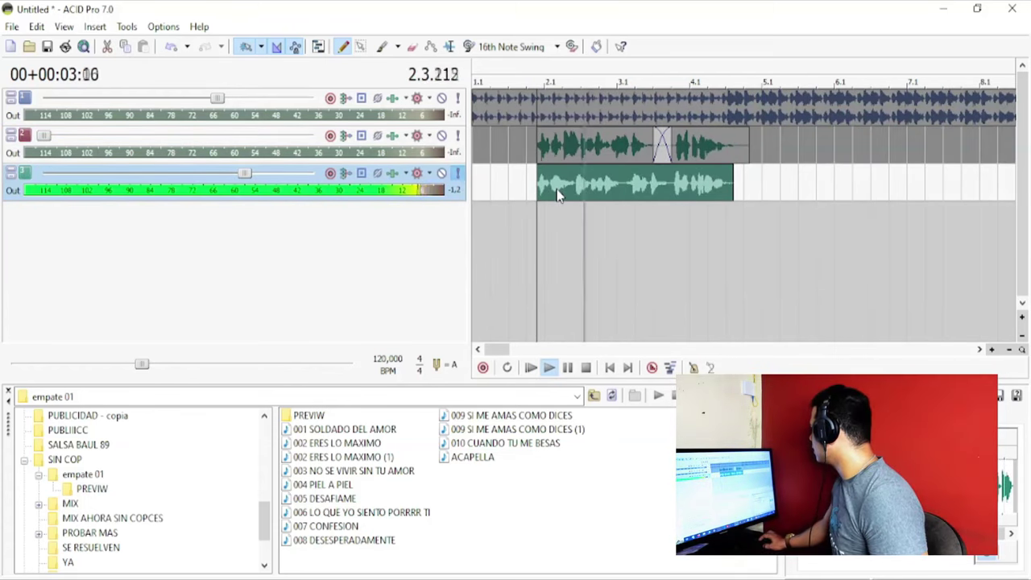
click(458, 174)
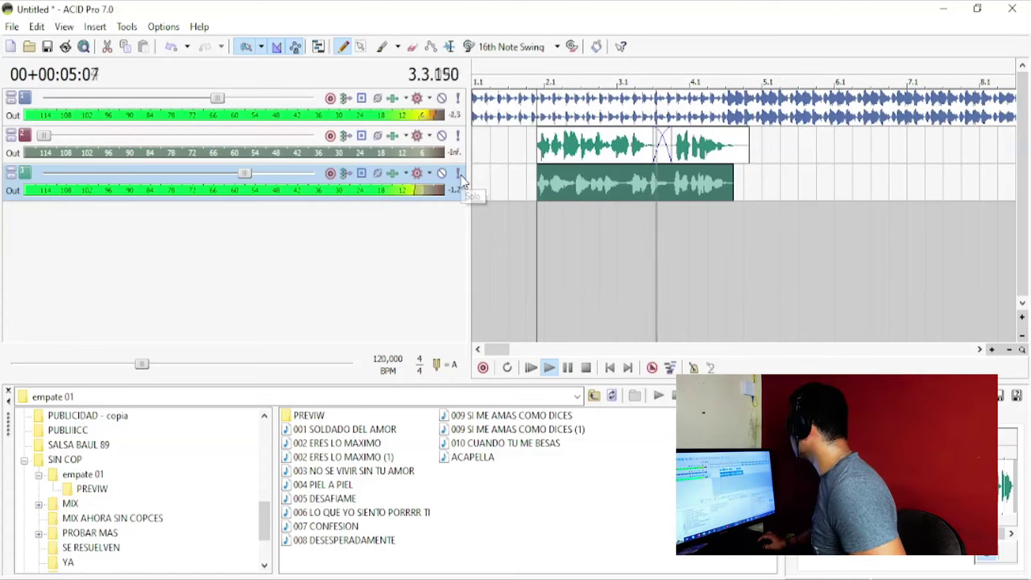
click(632, 210)
key(space)
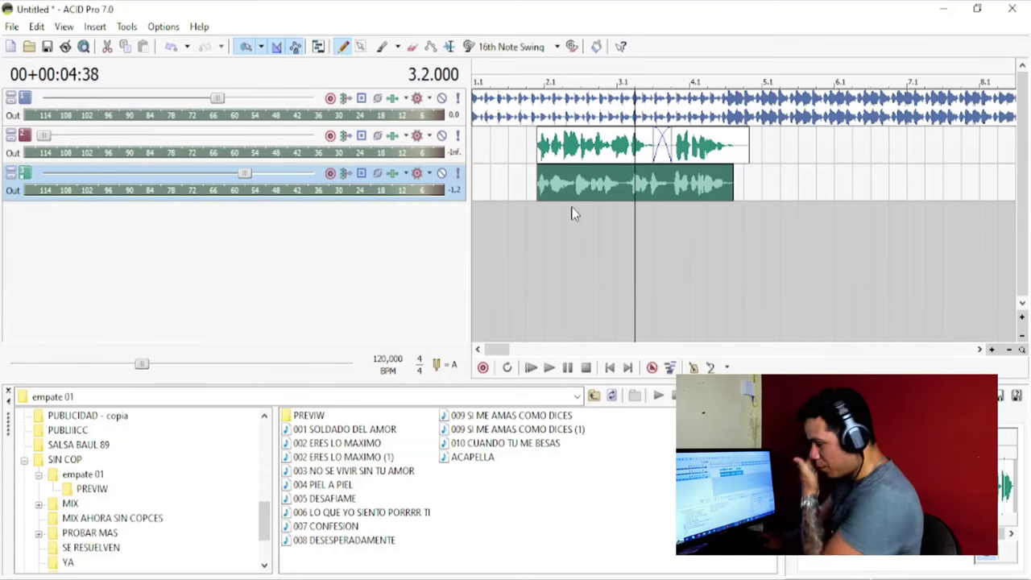
- Switch to FakeYou in the browser and replace the comma after "nivel" in the voice text with a period
click(322, 575)
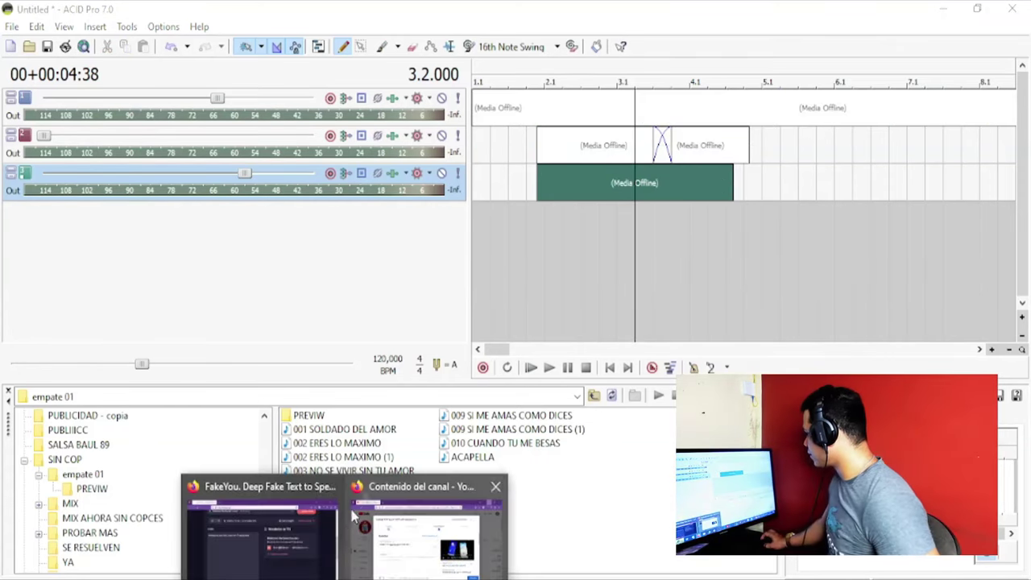
click(269, 555)
drag(455, 250, 97, 242)
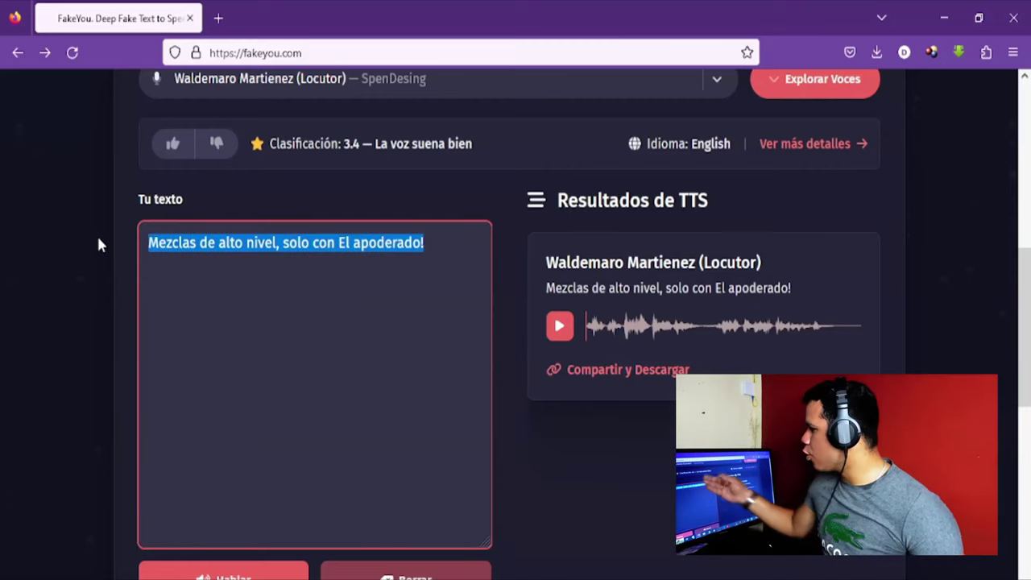
click(286, 301)
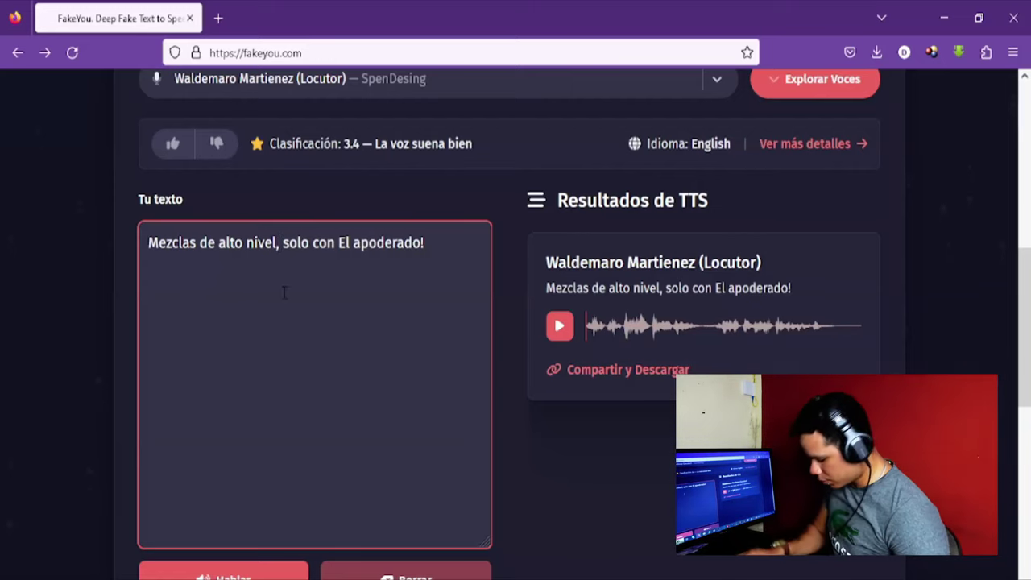
key(BackSpace)
text(.)
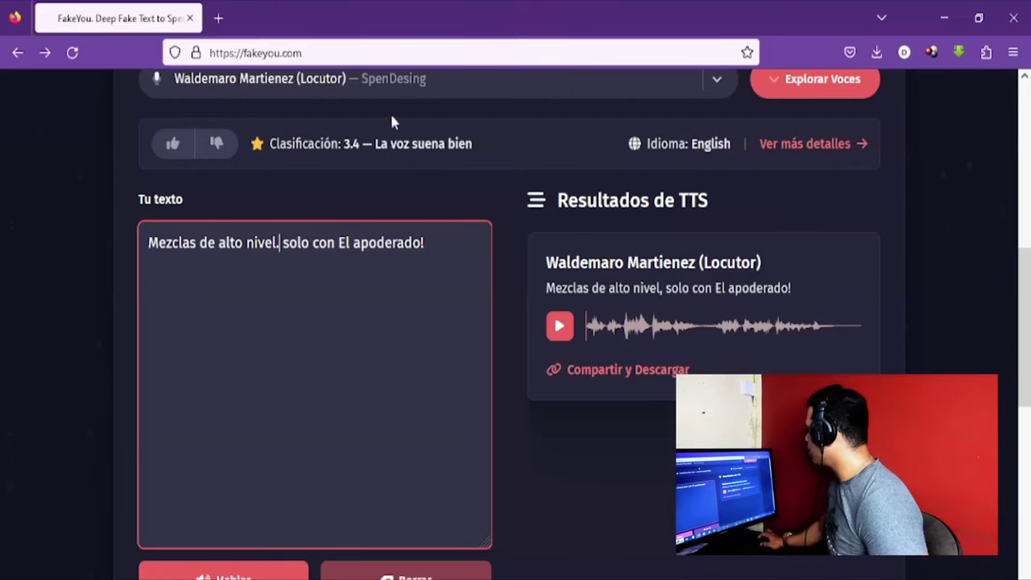
- Choose the "Locutor de DJ, Latin American Spanish" voice, generate speech from the text and play the new result
click(384, 87)
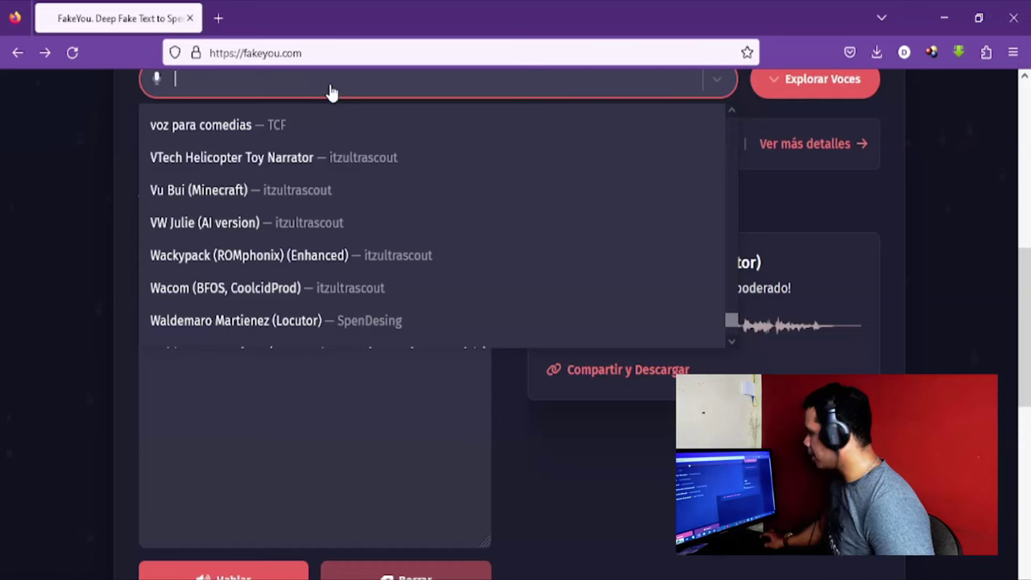
text(WALDEMAR)
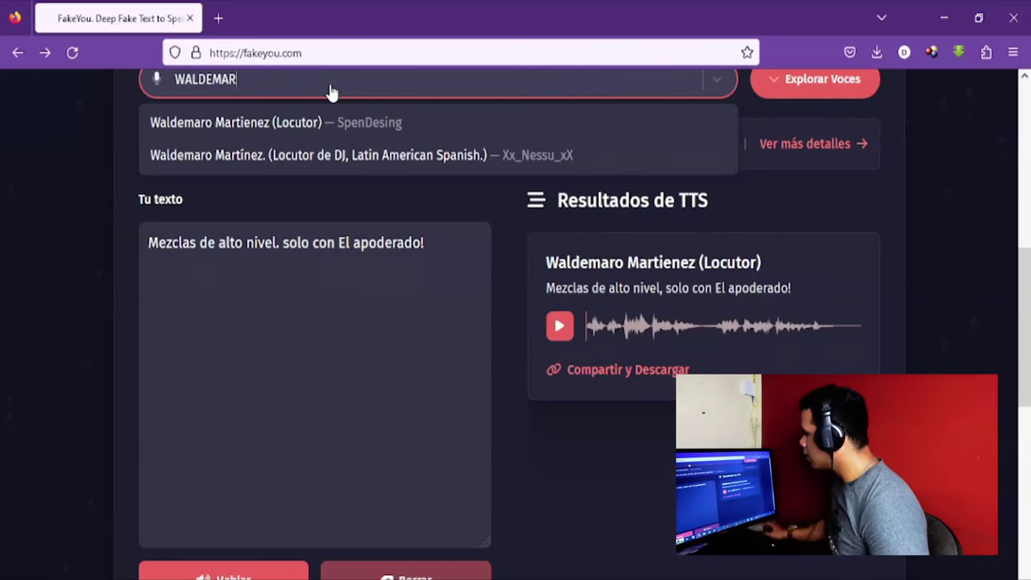
click(334, 157)
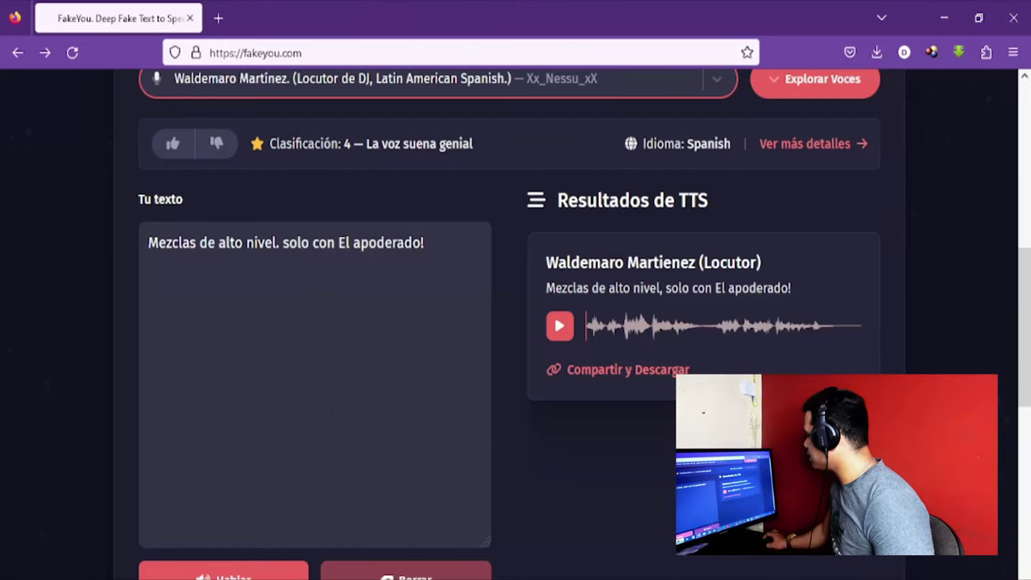
click(303, 568)
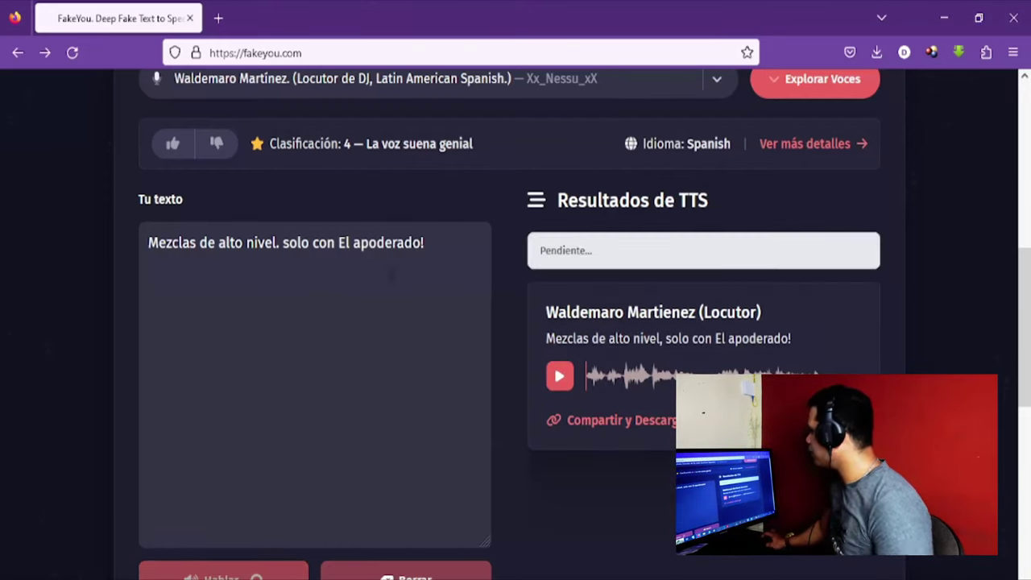
scroll(431, 250, up, 2)
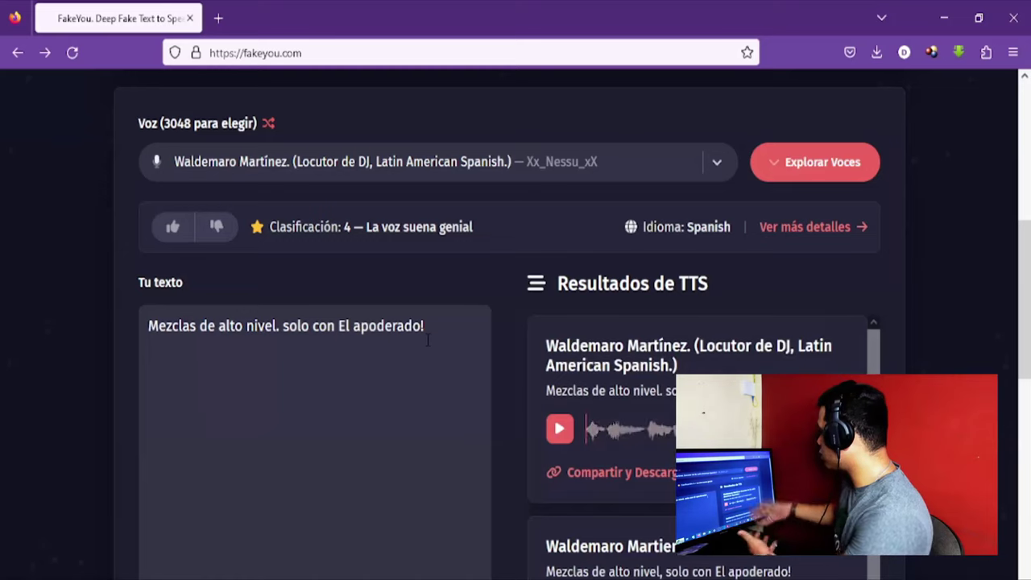
click(560, 429)
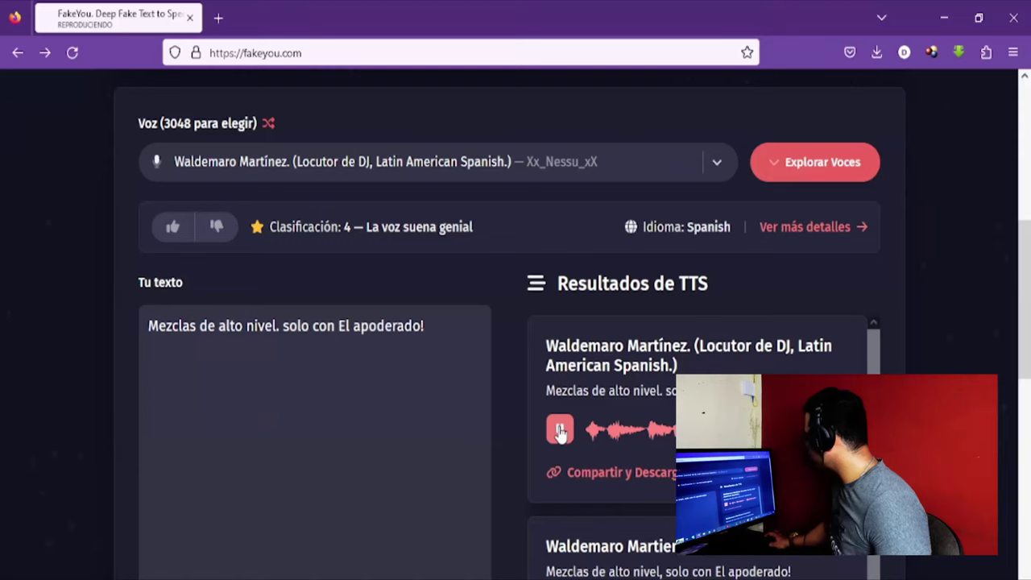
- Remove the period after "nivel", generate the line again and play the new result
click(281, 330)
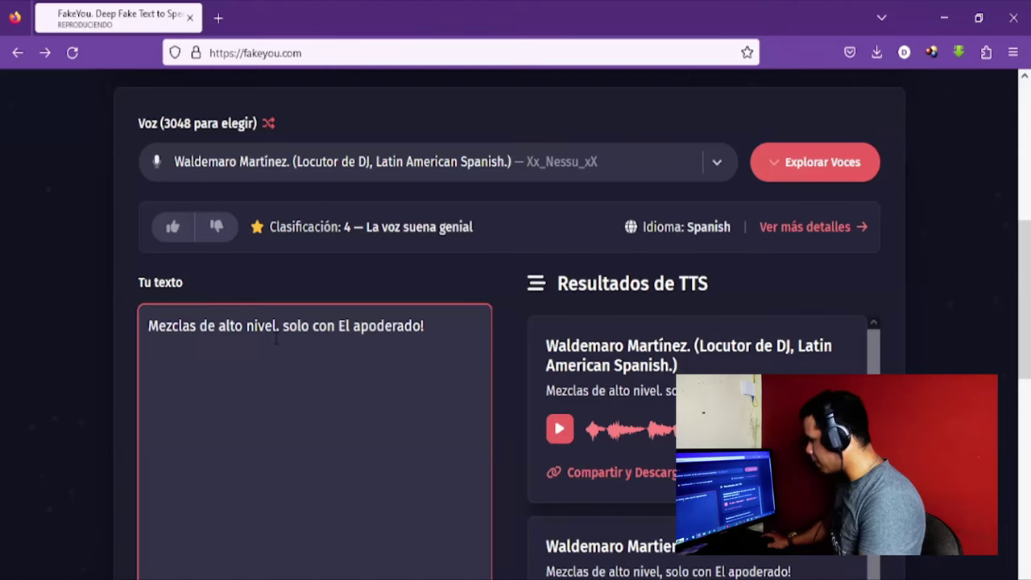
key(BackSpace)
scroll(306, 359, down, 2)
click(253, 493)
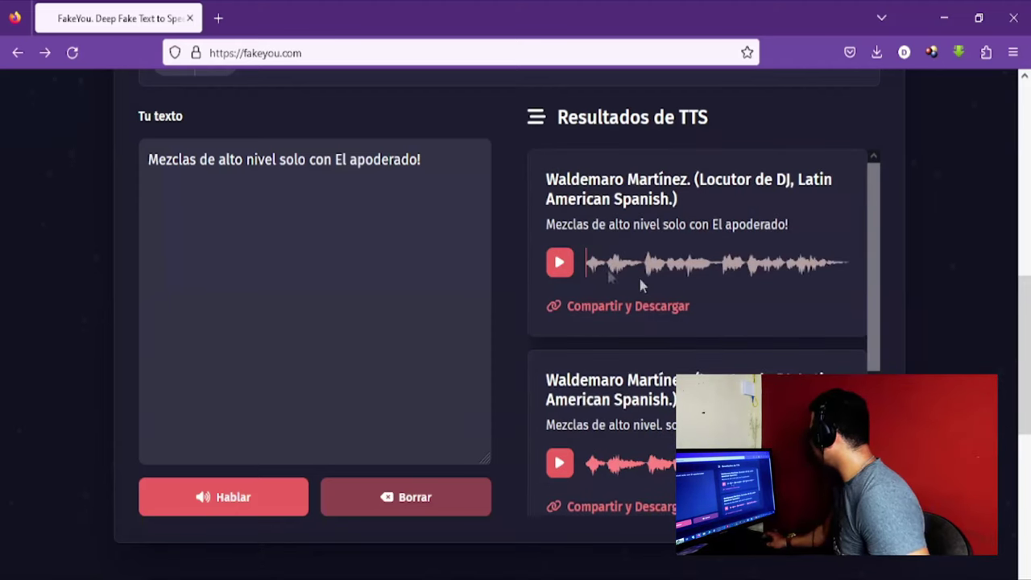
click(560, 264)
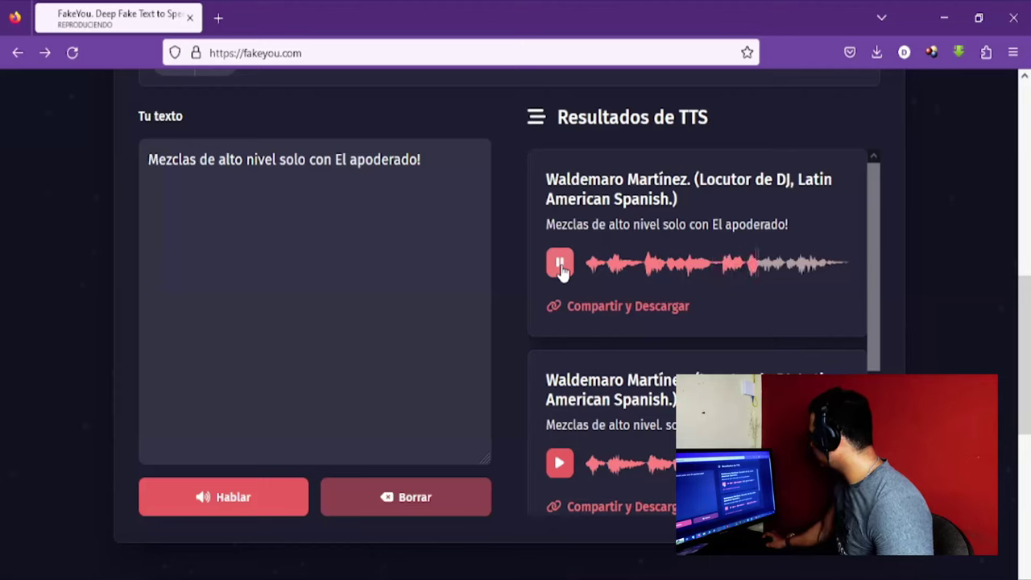
- Insert an exclamation mark after "nivel" so the text reads "Mezclas de alto nivel! solo con El apoderado!"
click(421, 159)
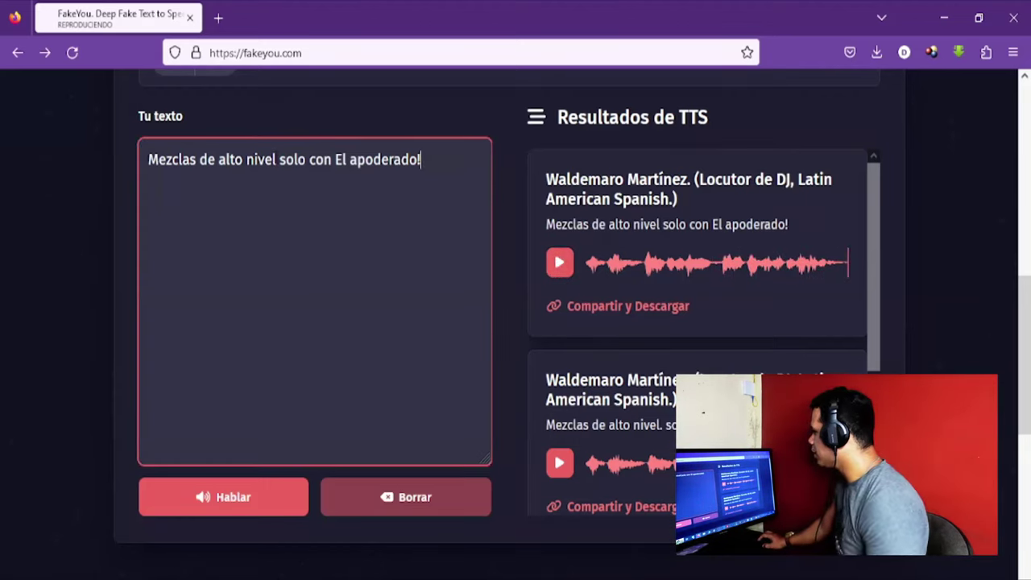
click(278, 160)
text(!)
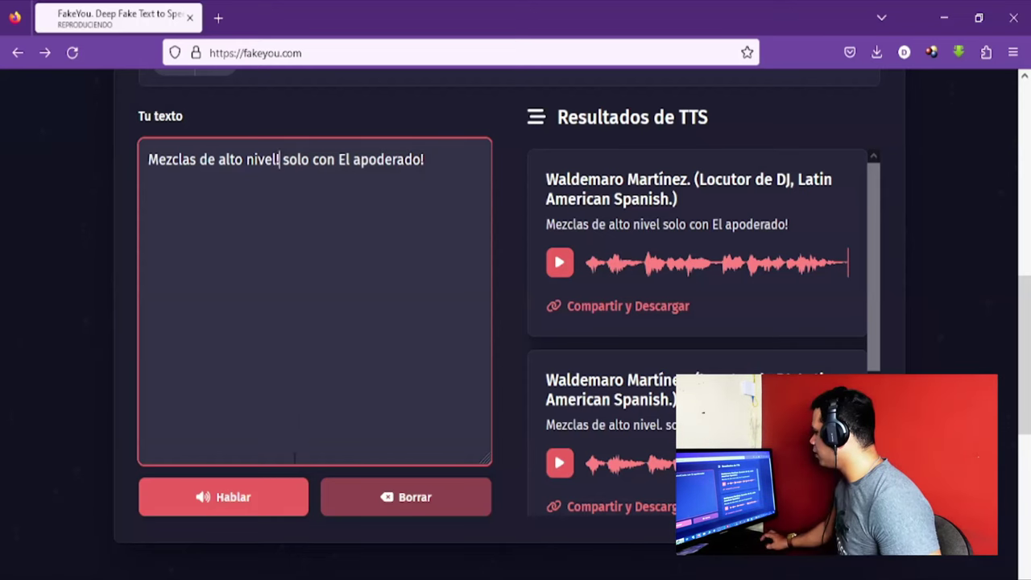